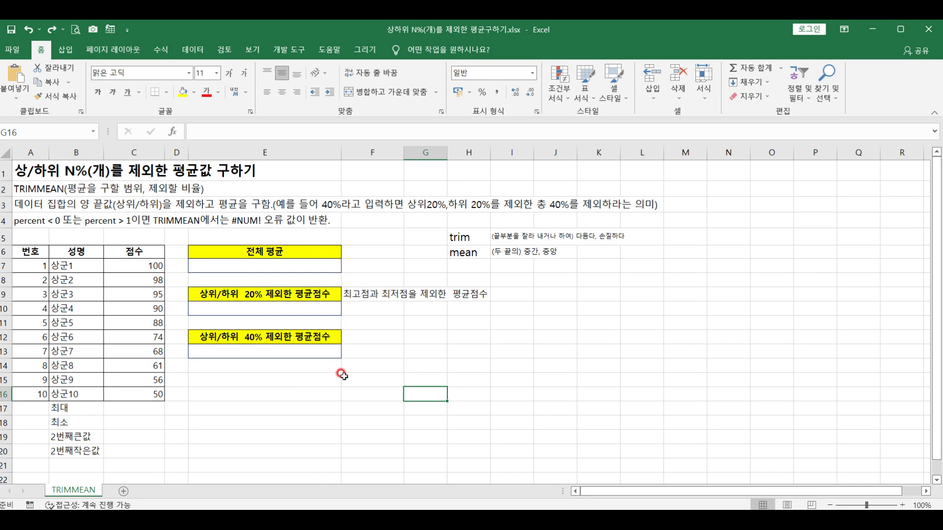
- Review the TRIMMEAN percent note in A4 and the definitions of trim and mean in H5 and H6
click(320, 378)
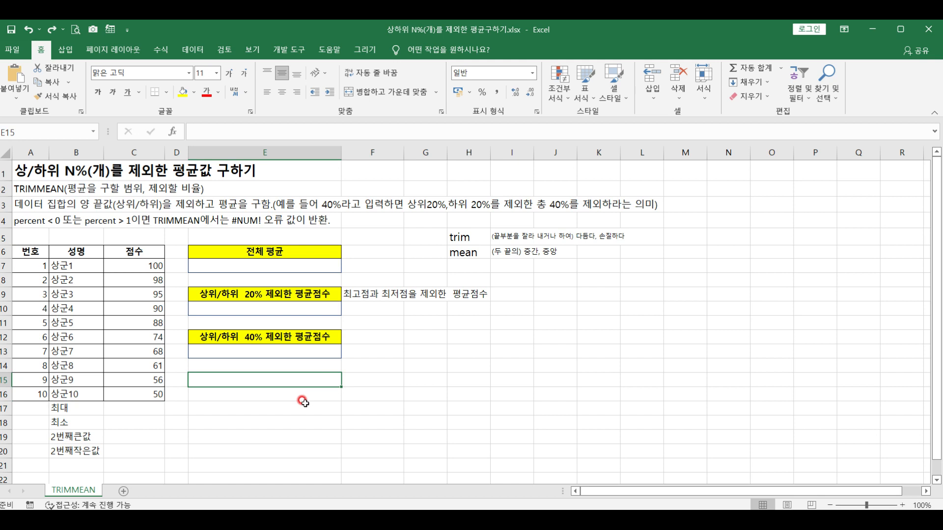
click(285, 394)
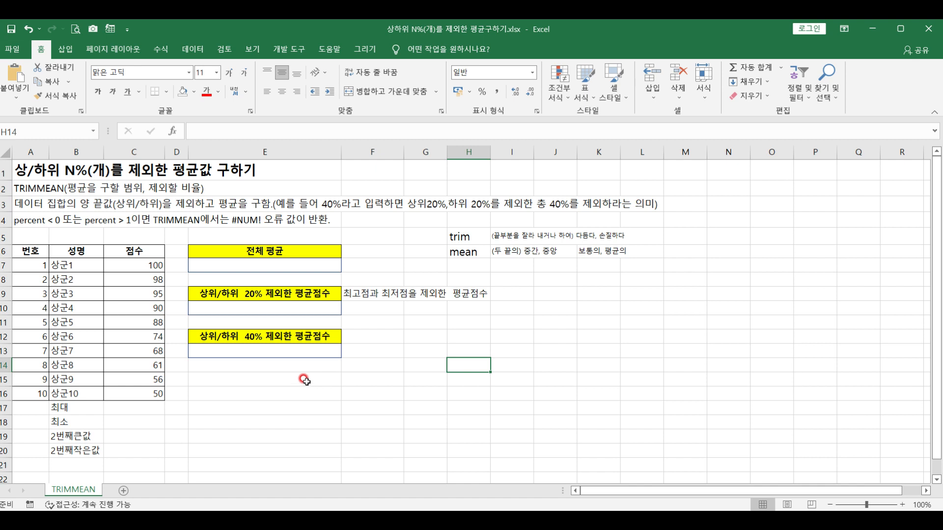
click(25, 222)
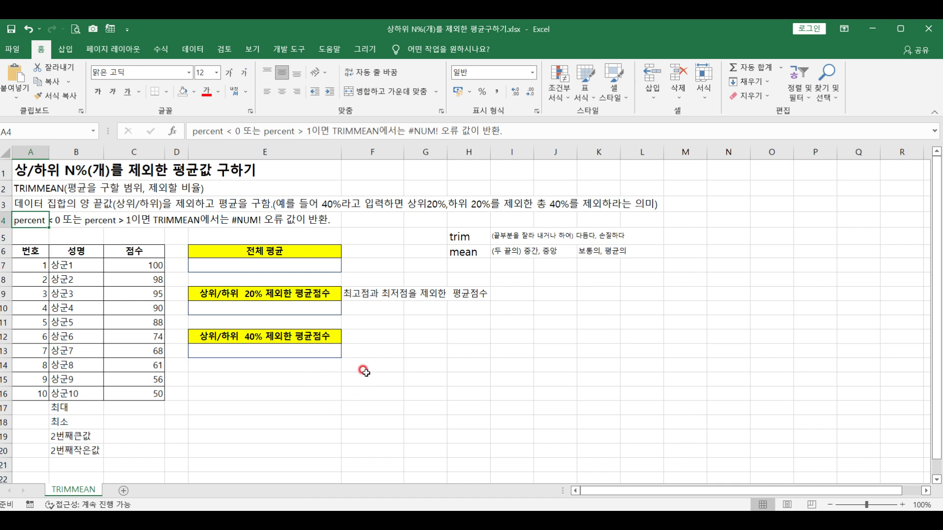
click(386, 350)
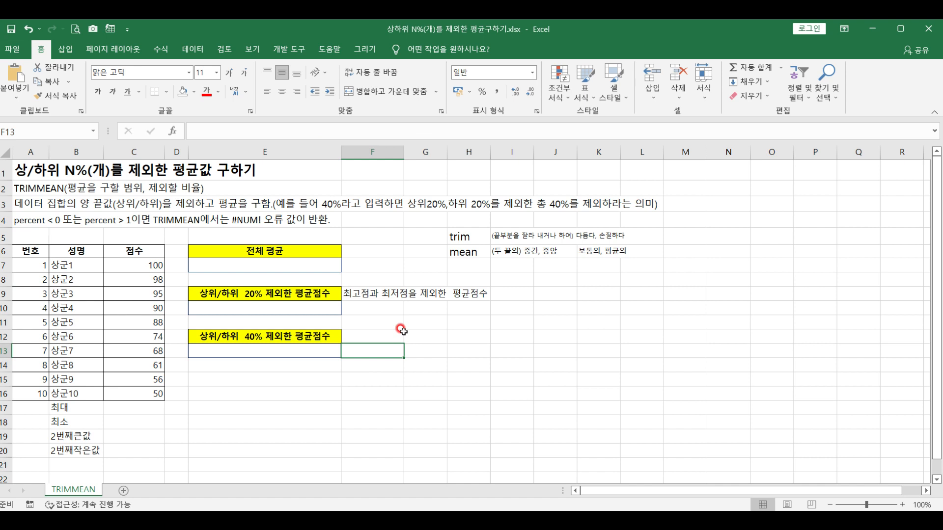
click(376, 252)
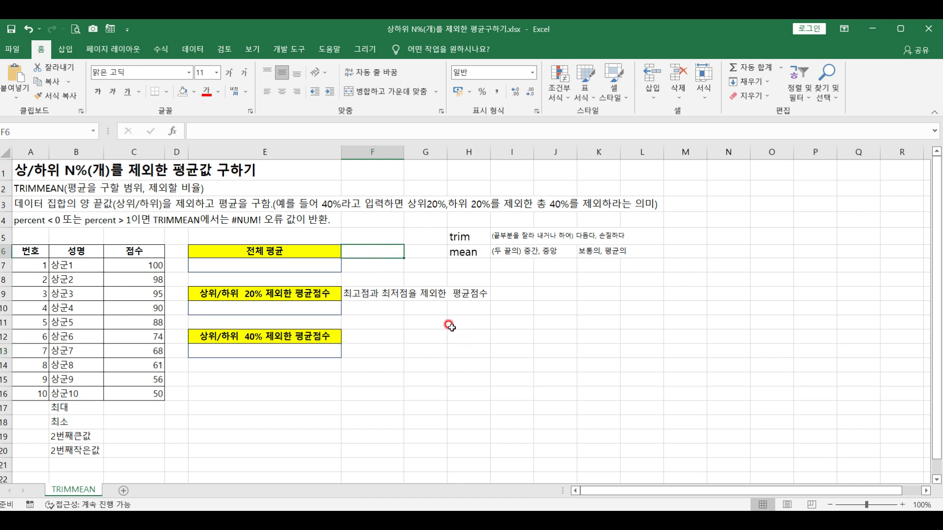
click(455, 238)
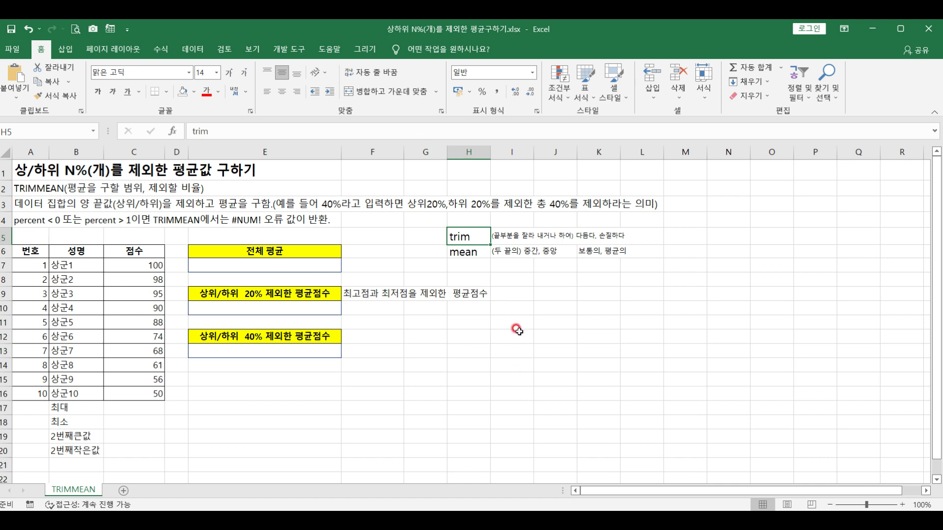
click(466, 253)
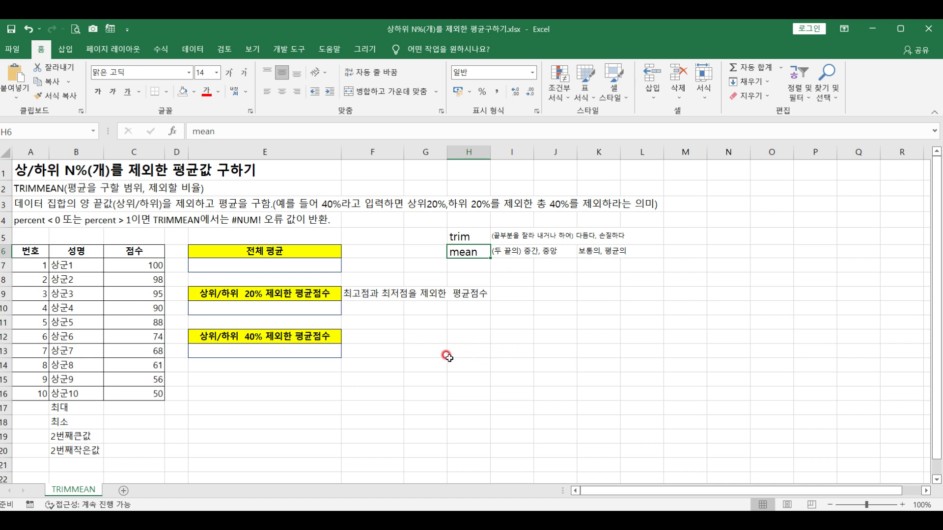
click(461, 323)
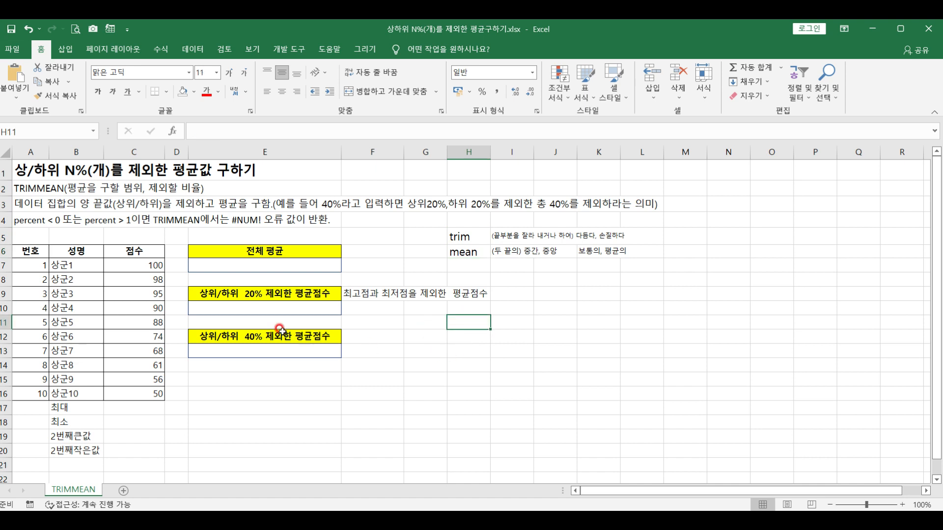
- Calculate the overall average score in E7 with =AVERAGE(C7:C16) and check its formula
click(251, 260)
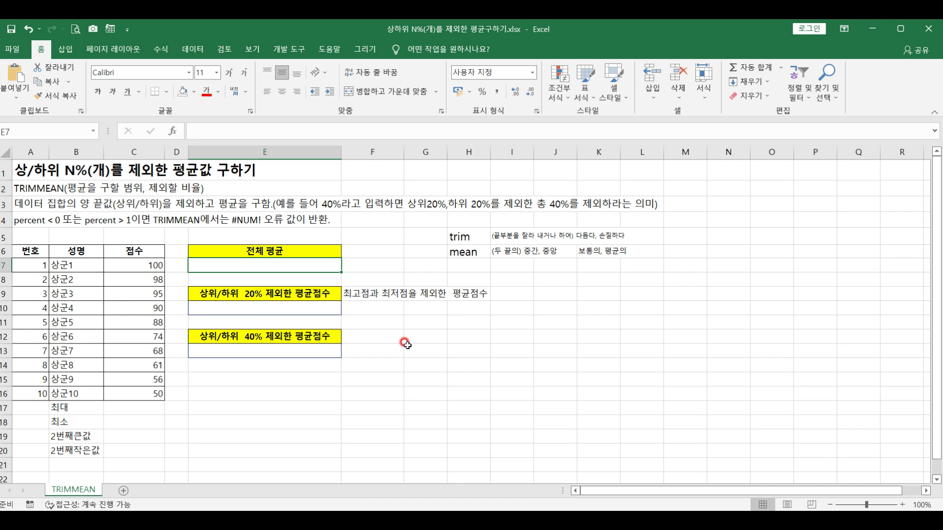
text(=av)
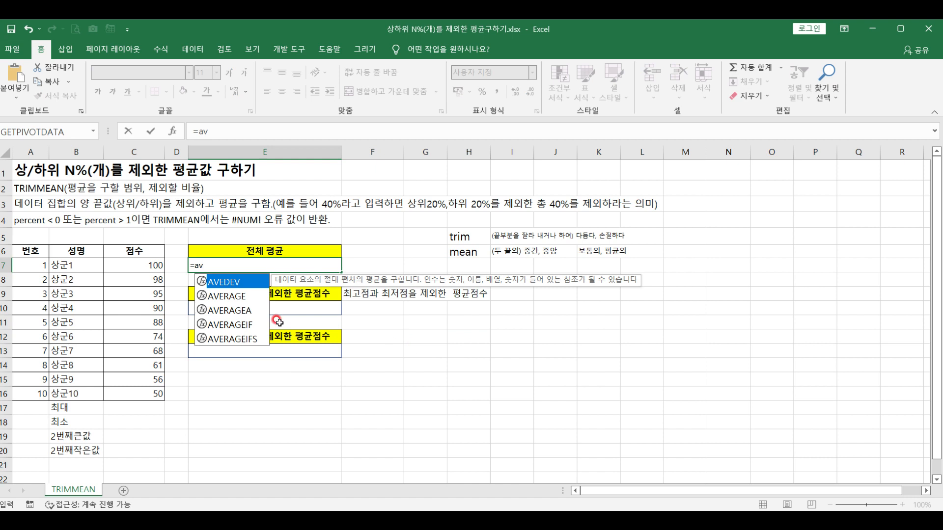
double_click(226, 296)
drag(140, 271, 137, 388)
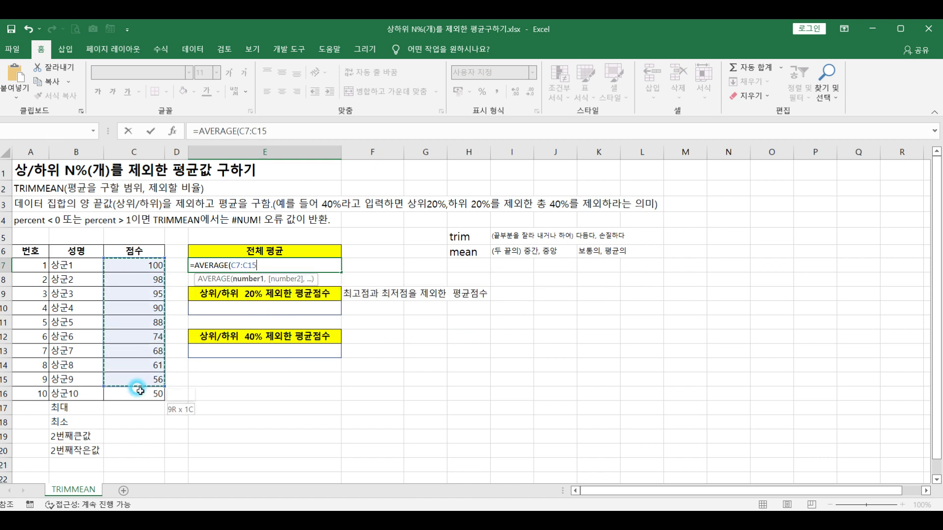
key(Return)
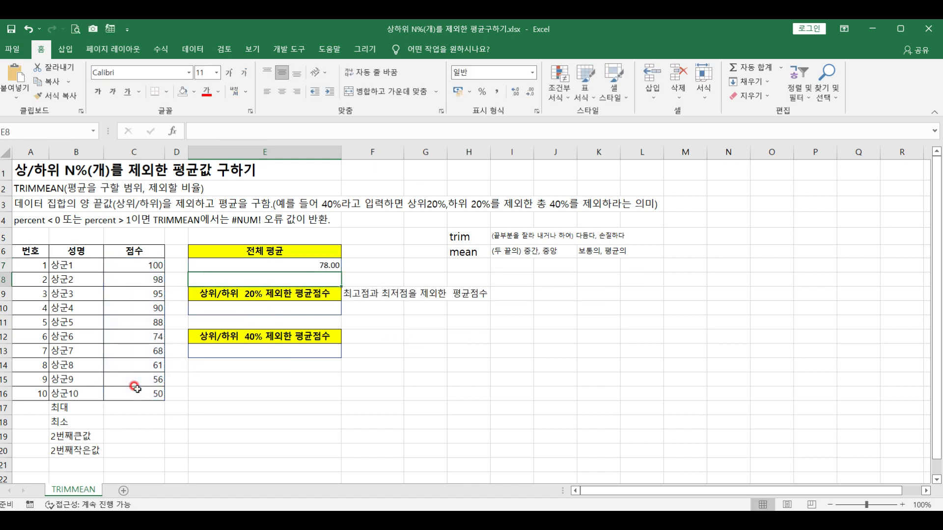
click(316, 264)
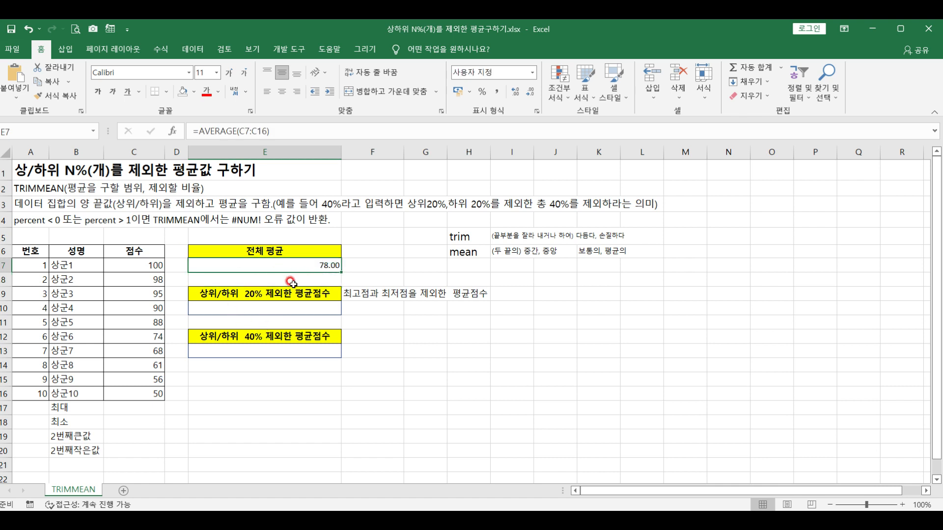
click(239, 291)
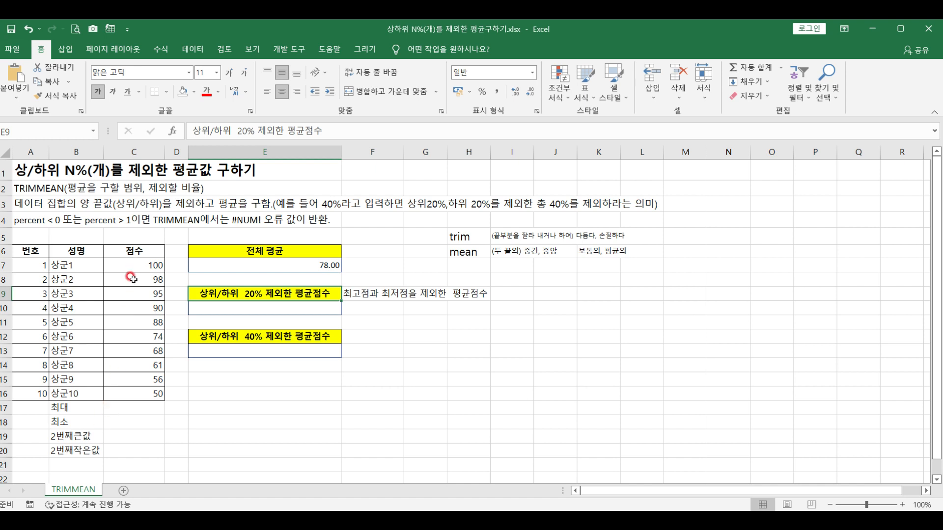
- Calculate the highest score in C17, beside the 최대 label, with =MAX(C7:C16)
click(127, 408)
text(=m)
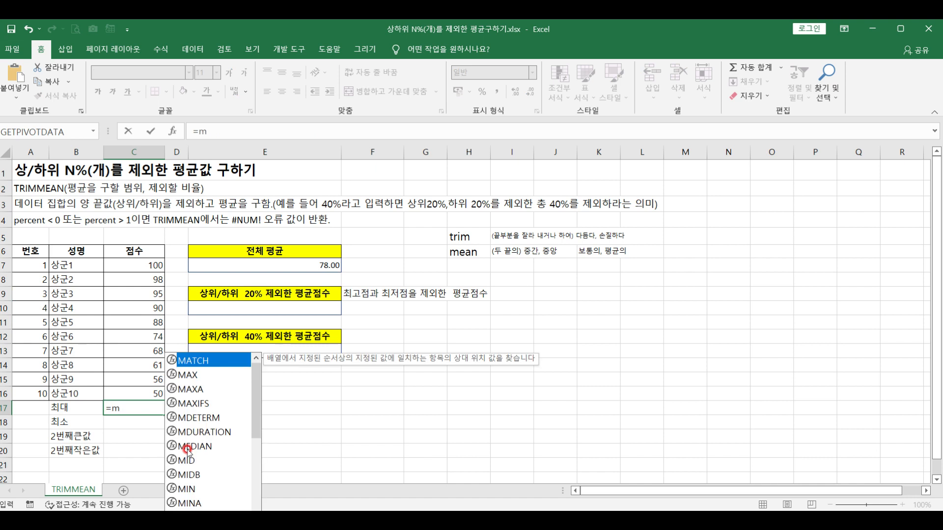
double_click(195, 376)
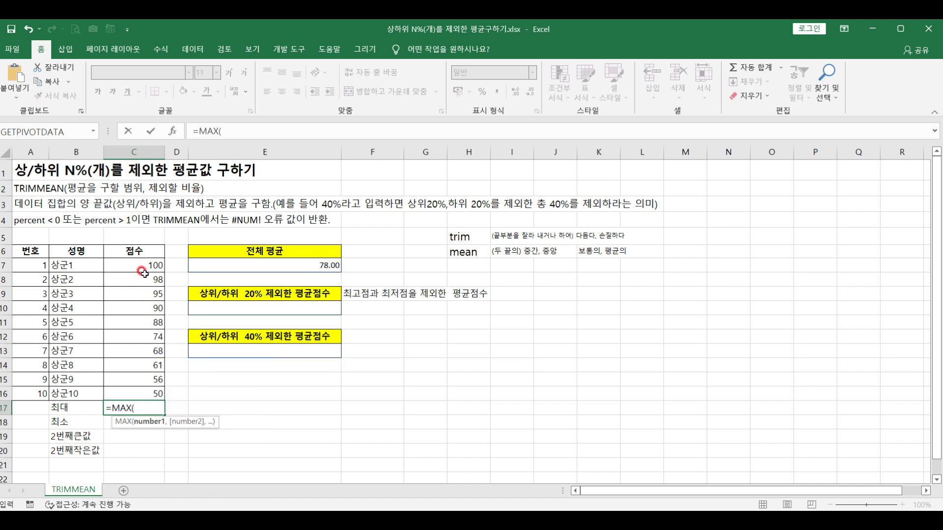
drag(135, 267, 132, 390)
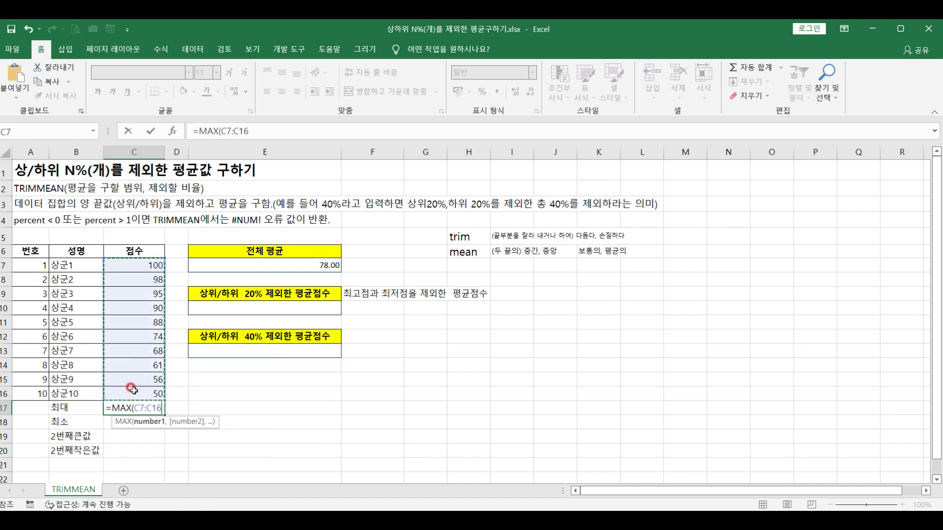
key(Return)
click(133, 409)
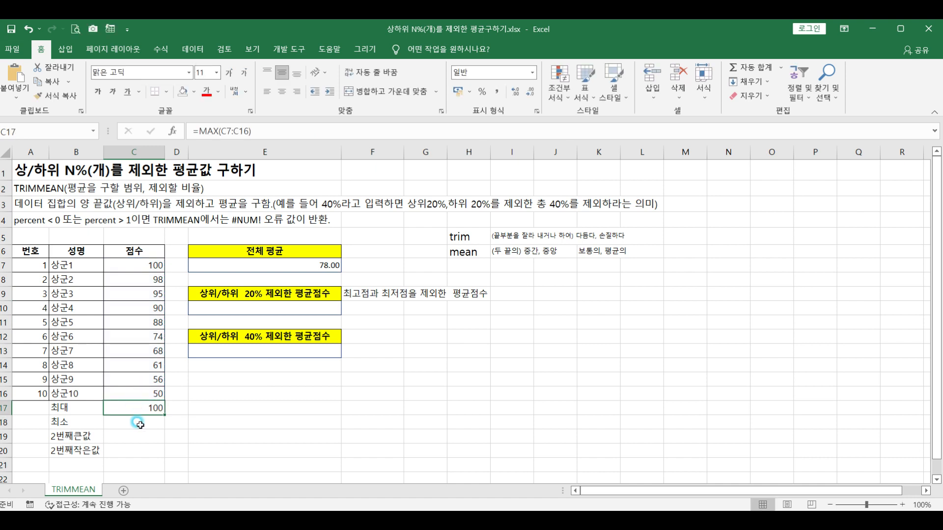
- Calculate the lowest score in C18, beside the 최소 label, with =MIN(C7:C16)
click(127, 423)
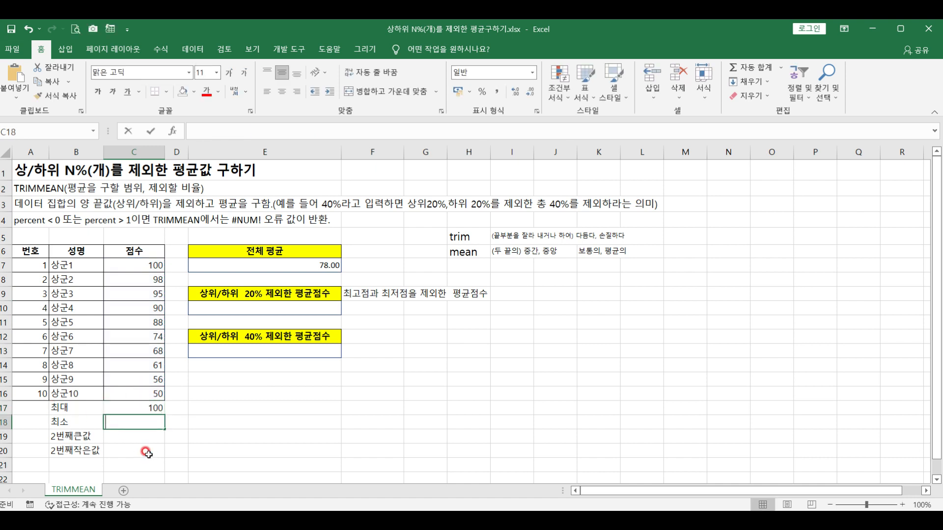
text(=mi)
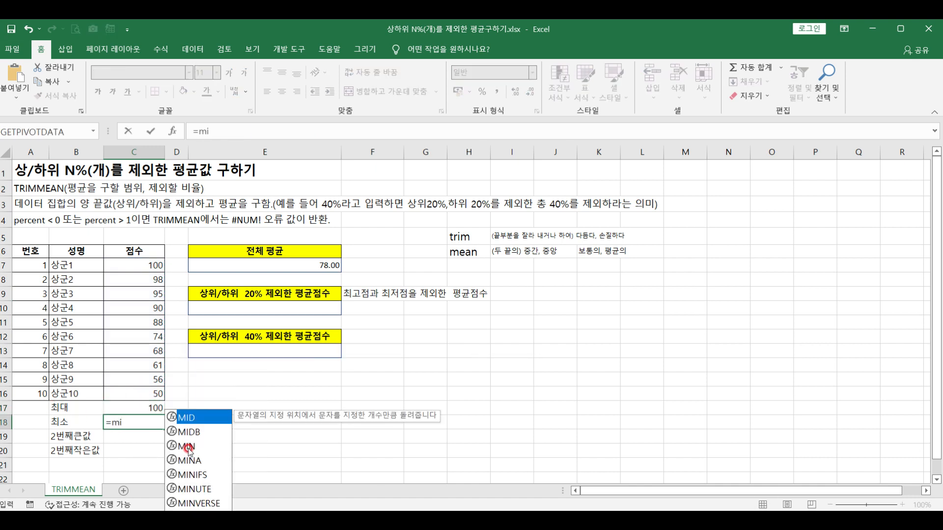
double_click(189, 449)
drag(142, 266, 134, 395)
key(Return)
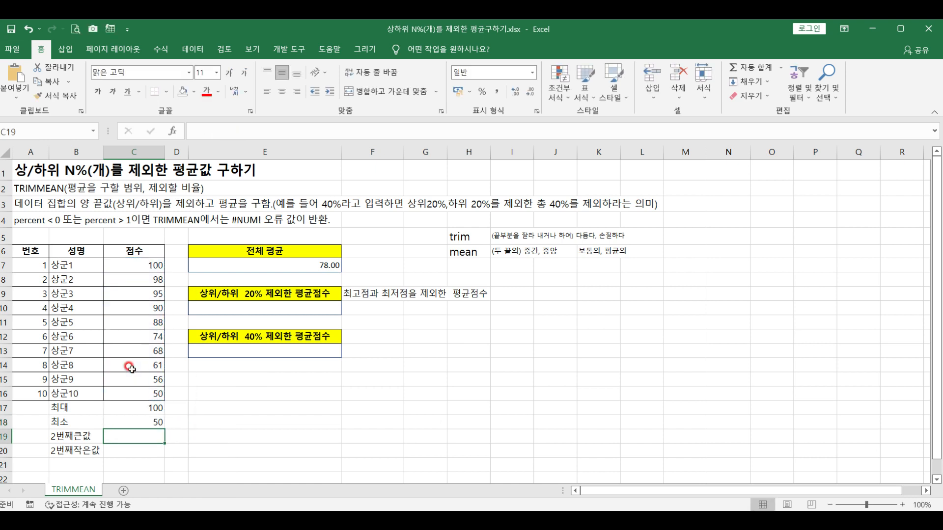
click(140, 420)
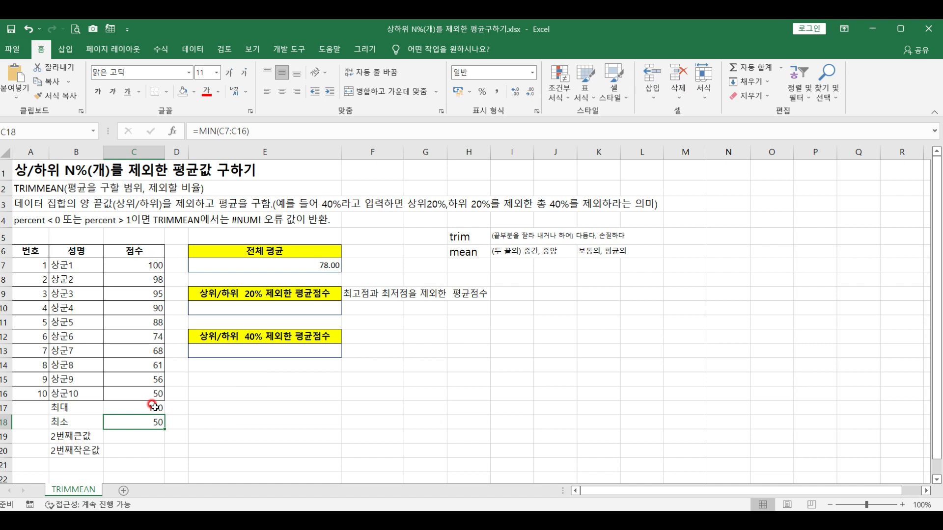
- Fill the highest and lowest score cells, C7 and C16, with yellow
click(150, 265)
ctrl+click(148, 393)
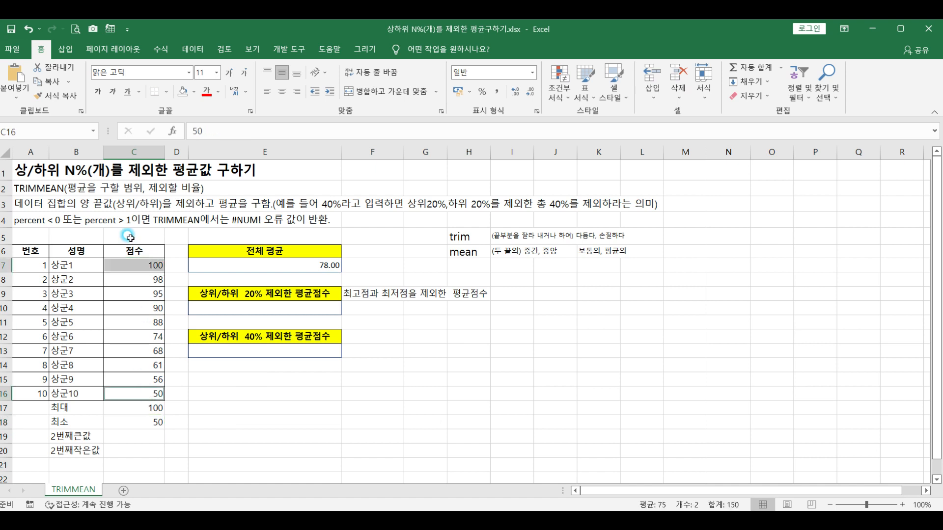
click(194, 92)
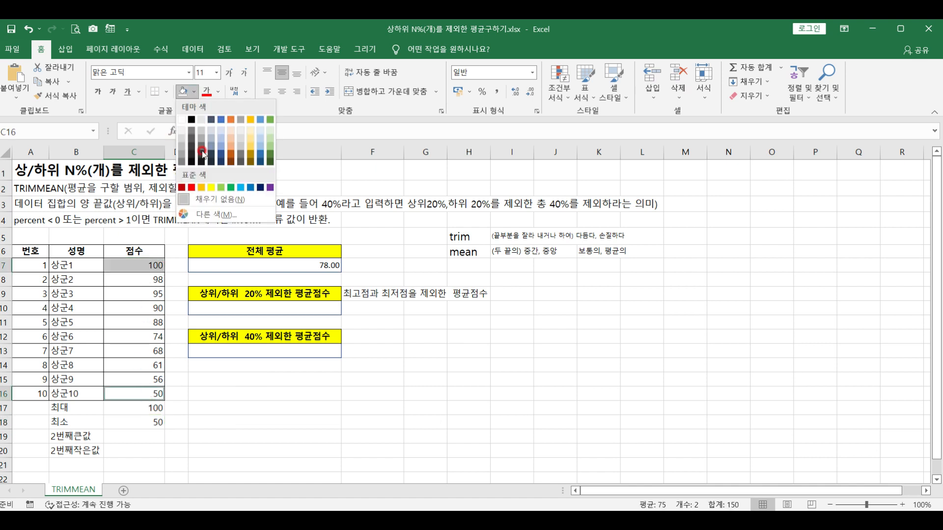
click(211, 187)
- Calculate the average without the highest and lowest scores in E15 with =AVERAGE(C8:C15) as a comparison value
click(201, 379)
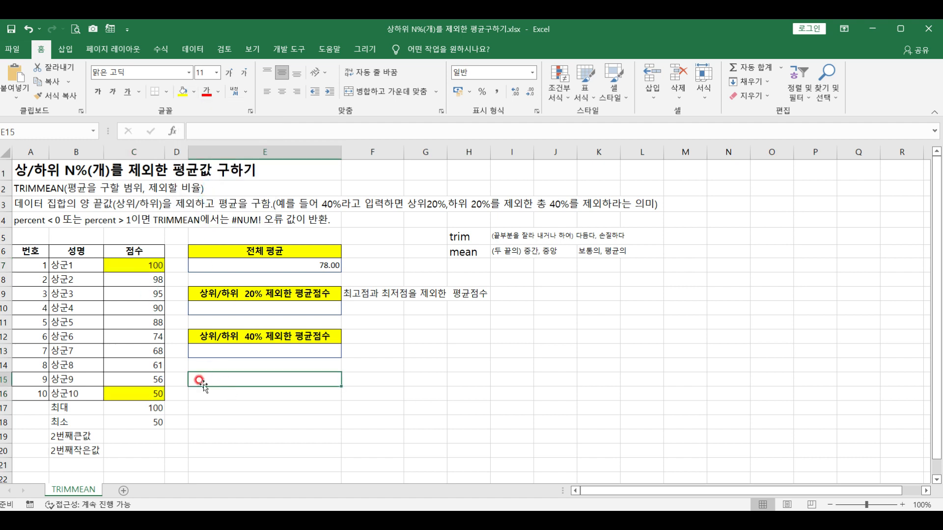
text(=av)
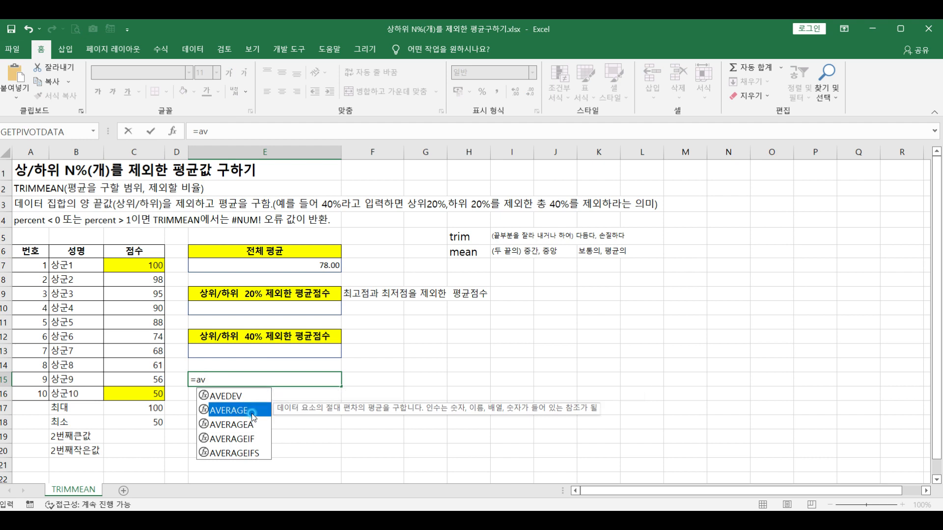
double_click(251, 416)
drag(142, 281, 137, 375)
key(Return)
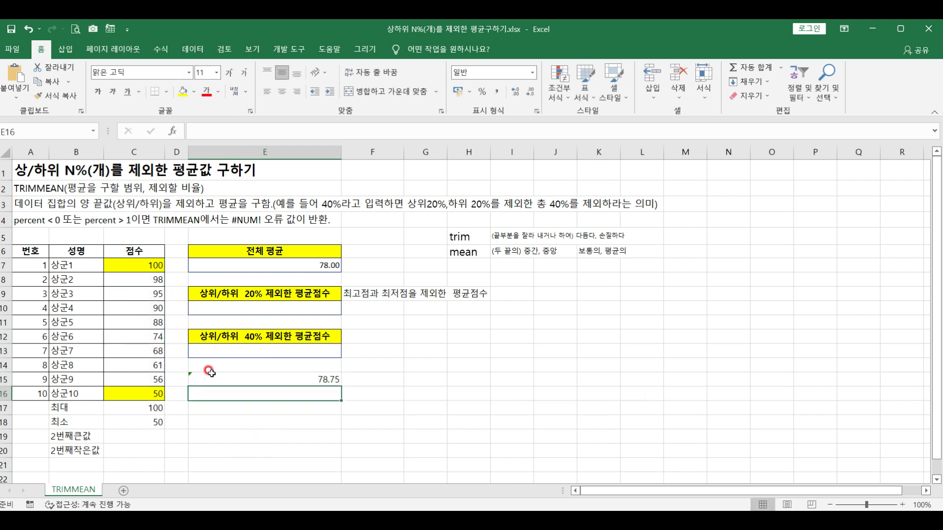
click(240, 378)
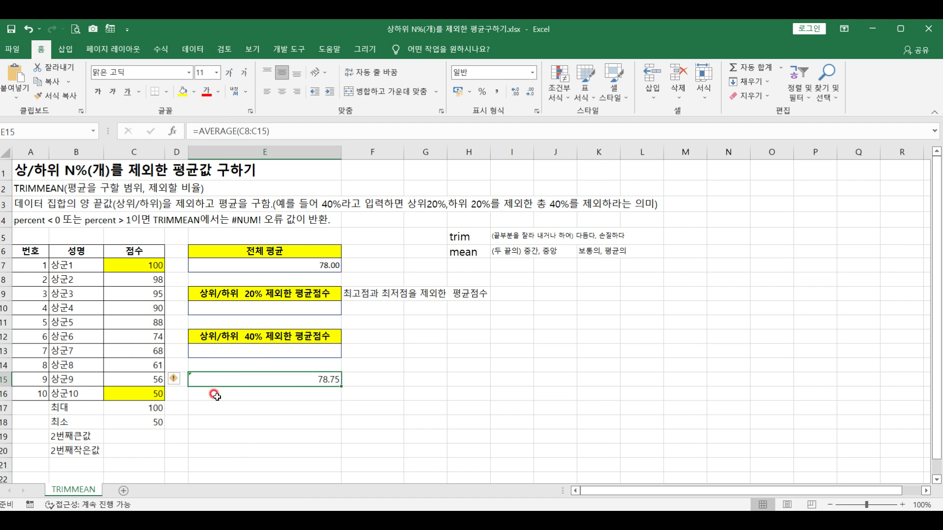
- Calculate the average score excluding the top and bottom 20% in E10 with =TRIMMEAN(C7:C16, 20%)
click(216, 311)
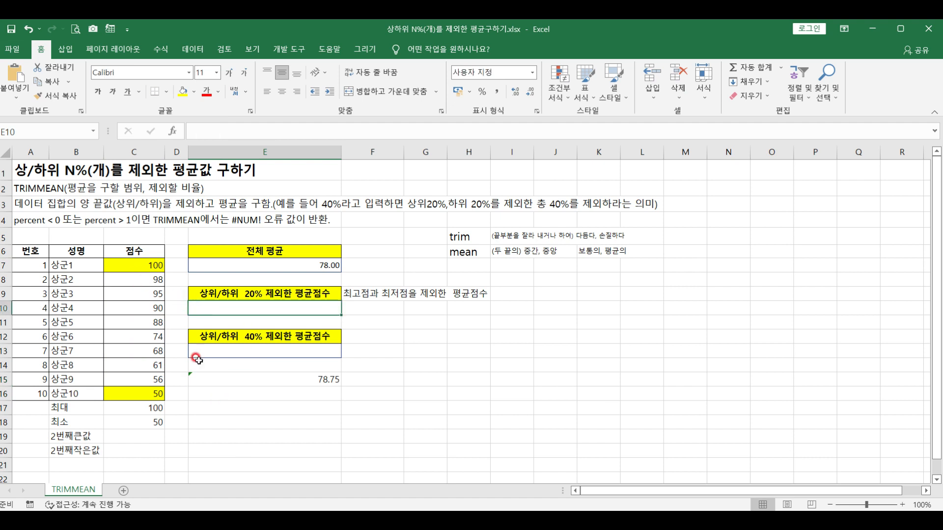
text(=)
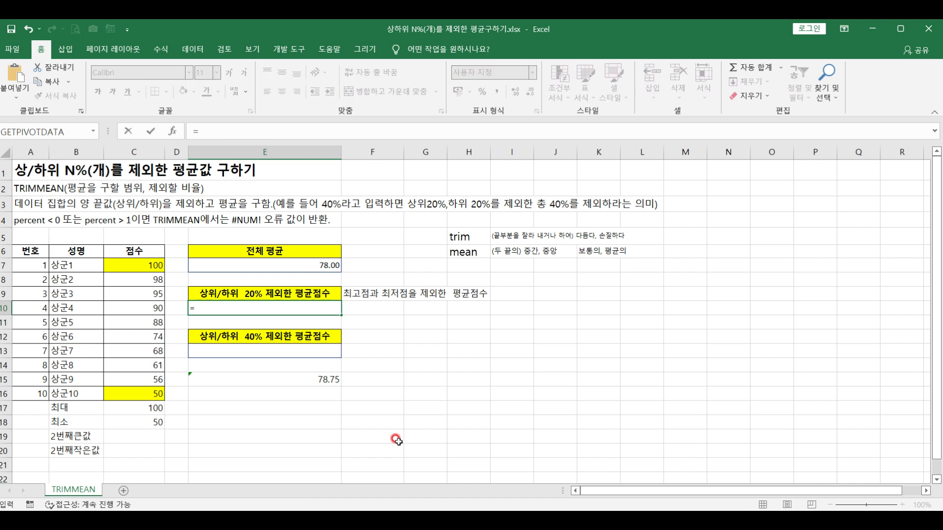
text(r)
key(BackSpace)
text(t)
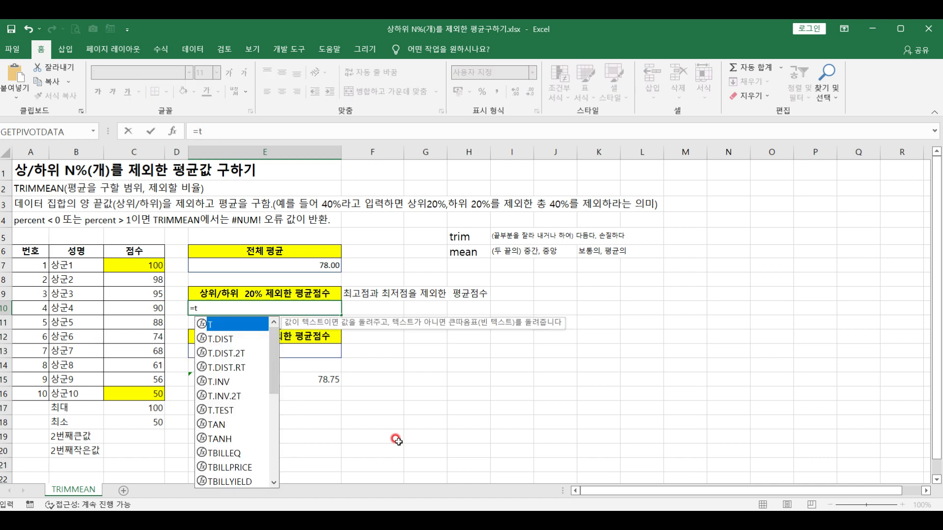
text(ri)
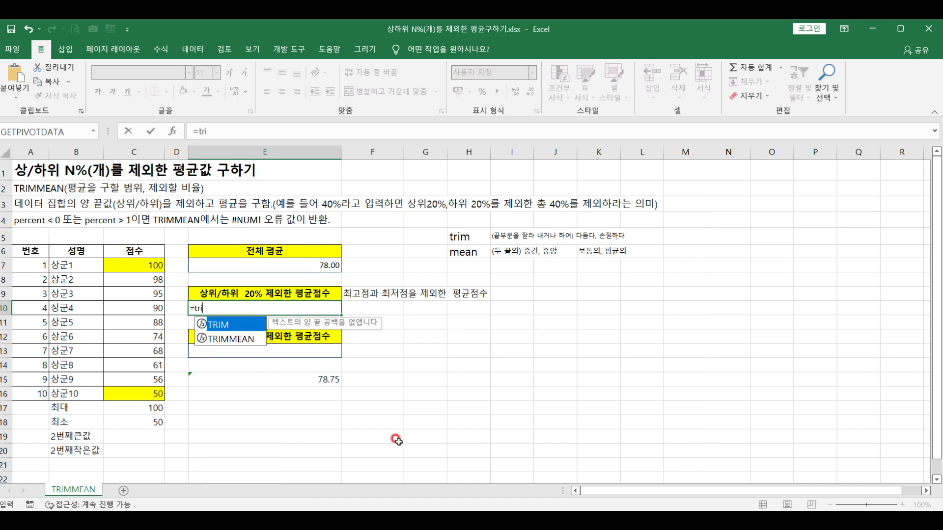
double_click(244, 344)
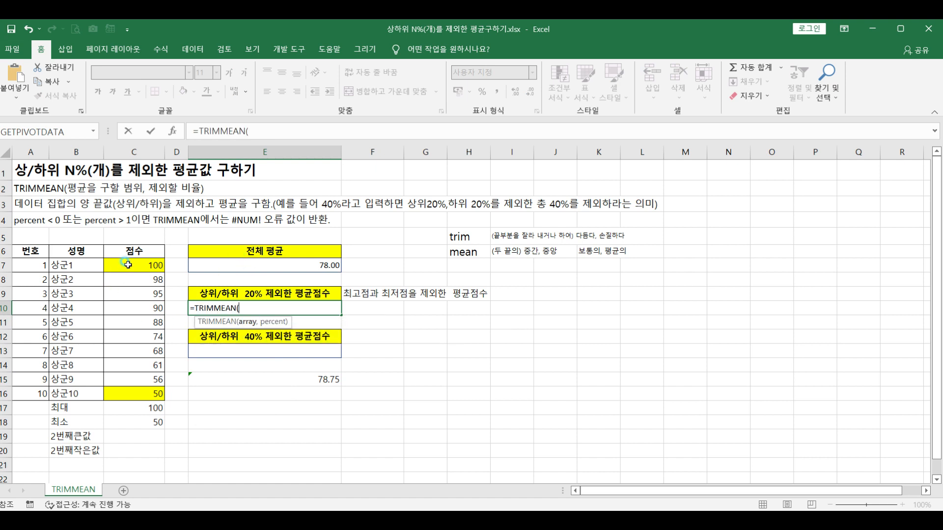
drag(128, 266, 127, 394)
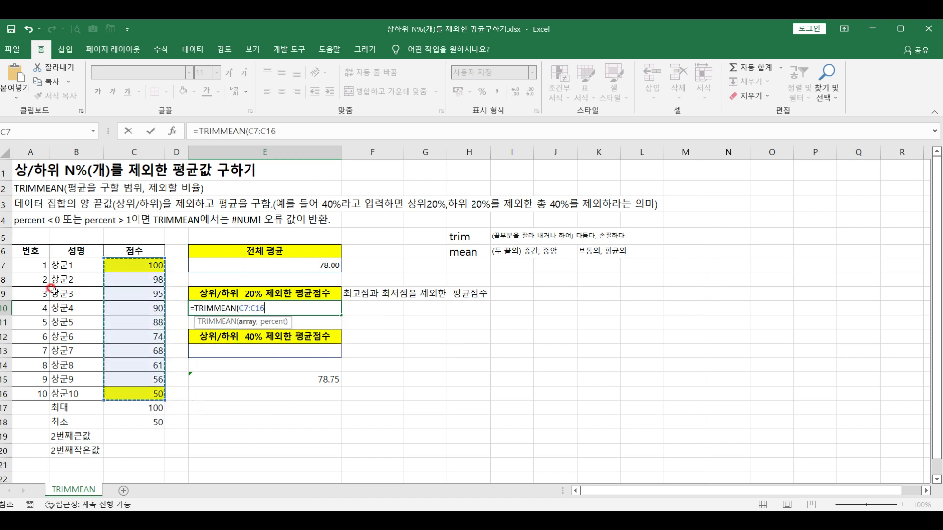
text(, 20%)
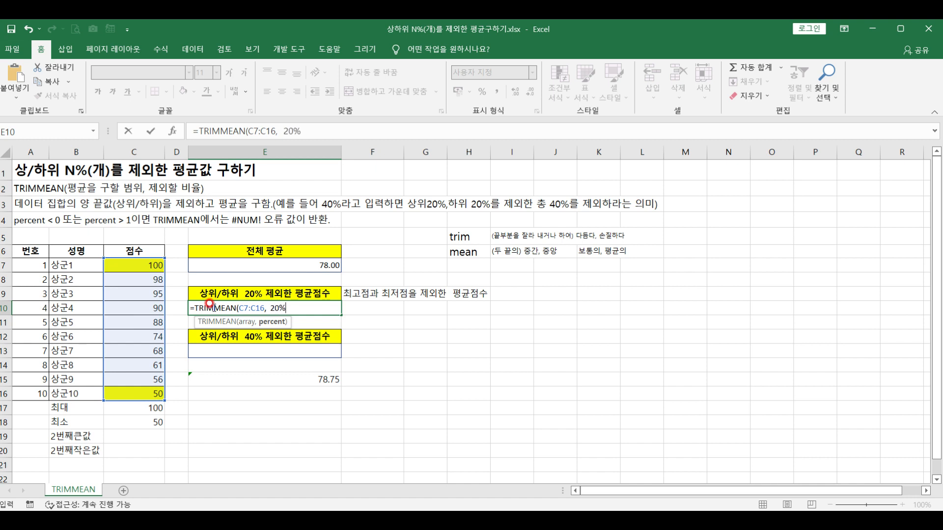
key(Return)
click(273, 307)
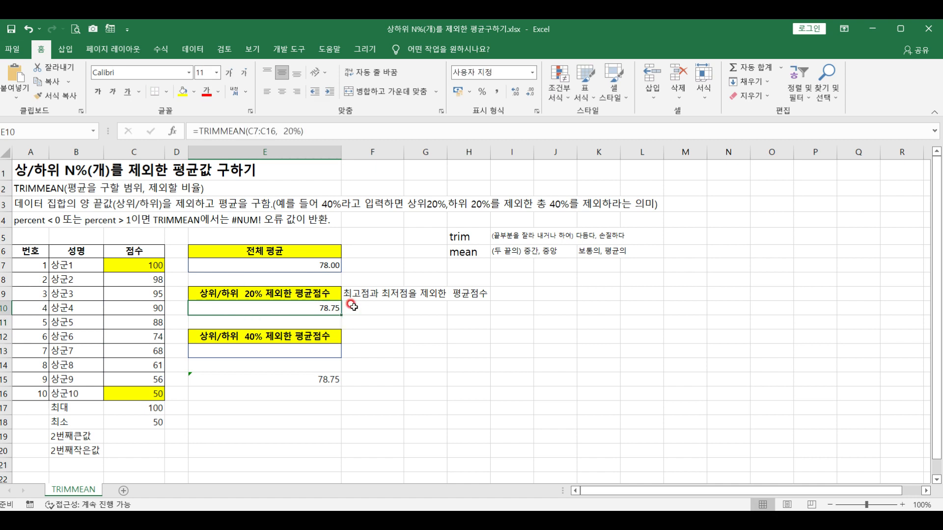
click(373, 294)
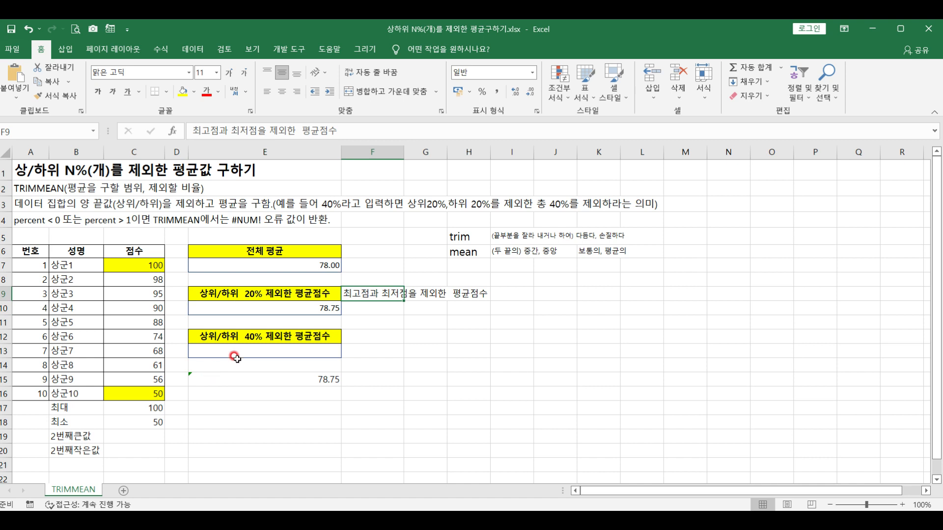
click(257, 336)
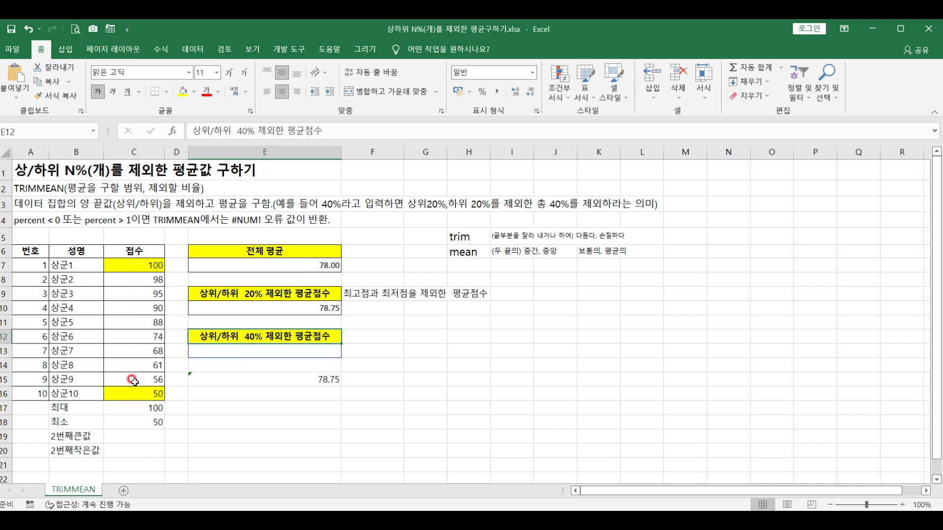
click(262, 349)
- Calculate the second-largest score in C19, beside the 2번째큰값 label, with =LARGE(C7:C16,2)
click(127, 436)
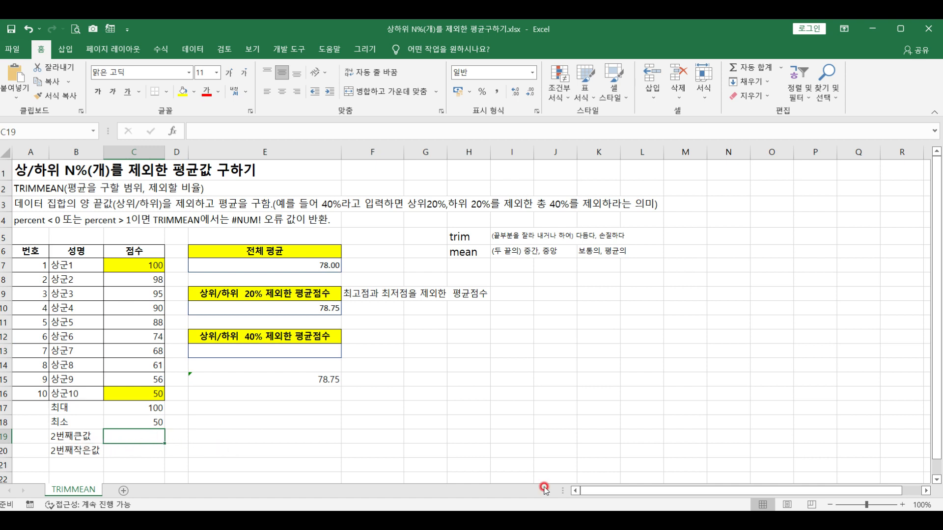
text(=le)
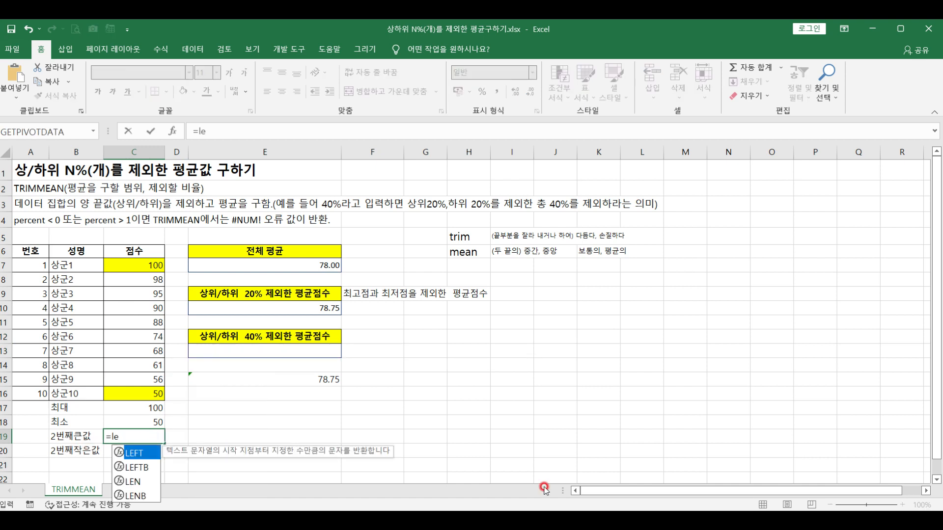
key(BackSpace)
text(a)
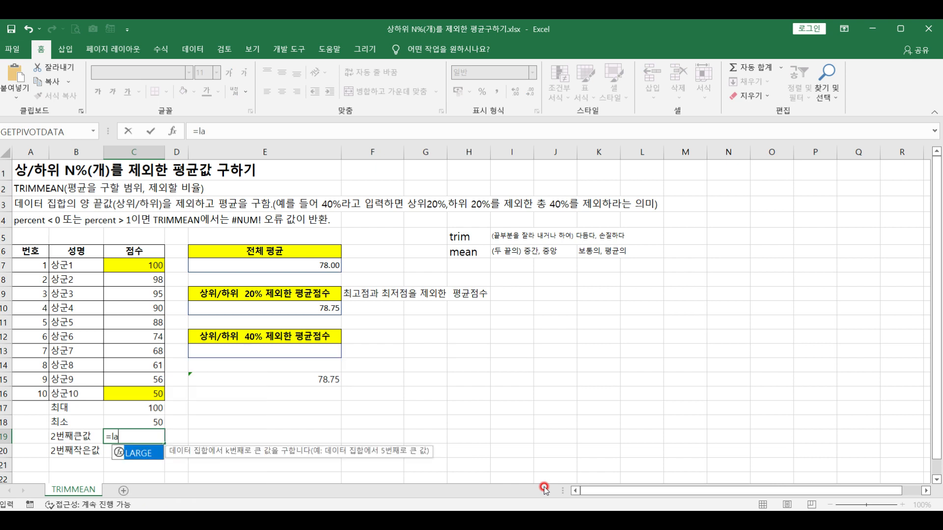
double_click(139, 453)
drag(142, 262, 133, 393)
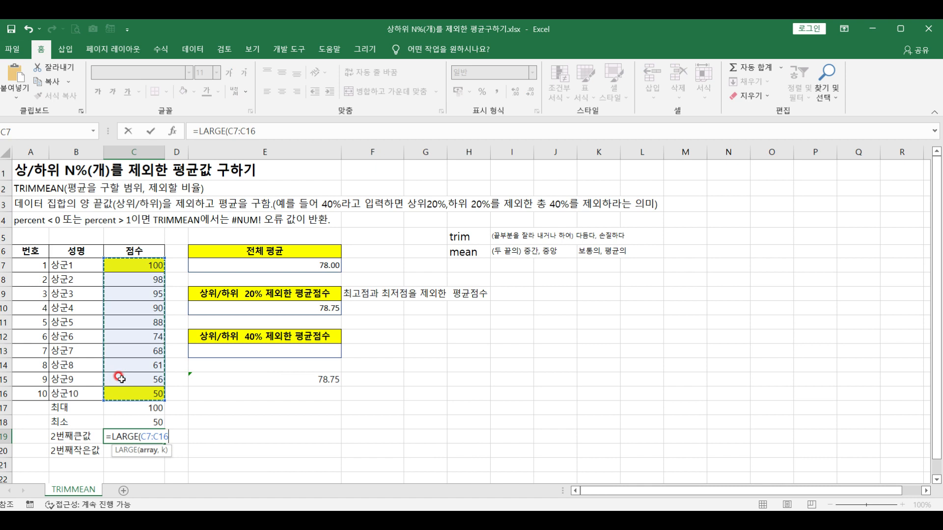
text(,2)
key(Return)
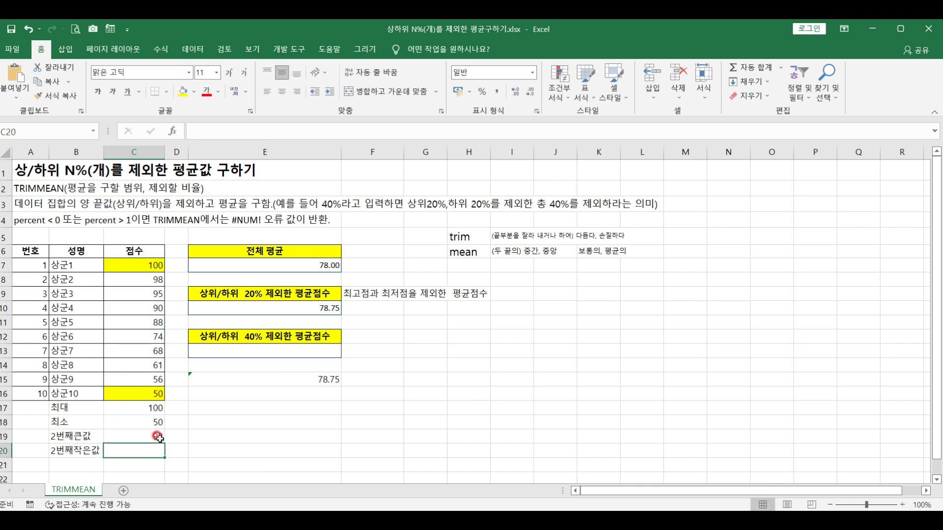
click(158, 437)
- Calculate the second-smallest score in C20, beside the 2번째작은값 label, with =SMALL(C7:C16,2)
click(150, 450)
text(=sm)
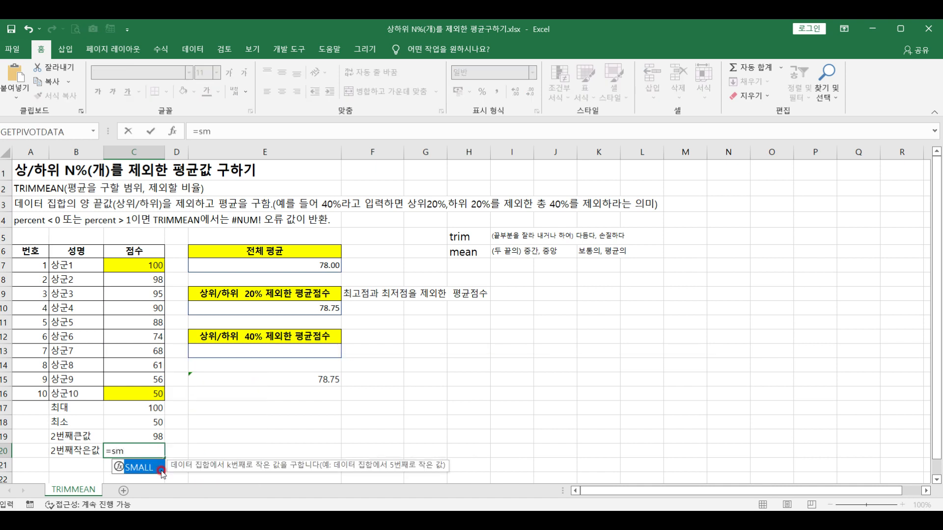
double_click(136, 469)
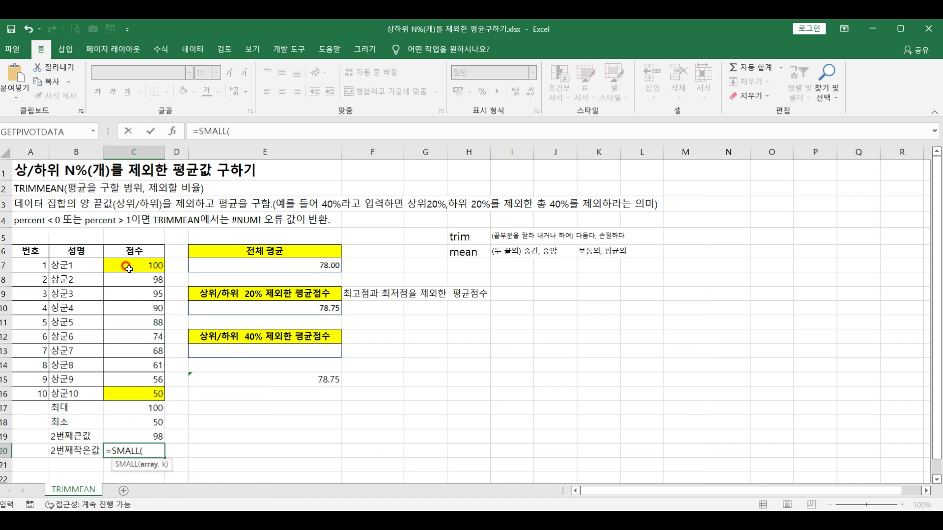
drag(130, 266, 133, 386)
text(,2))
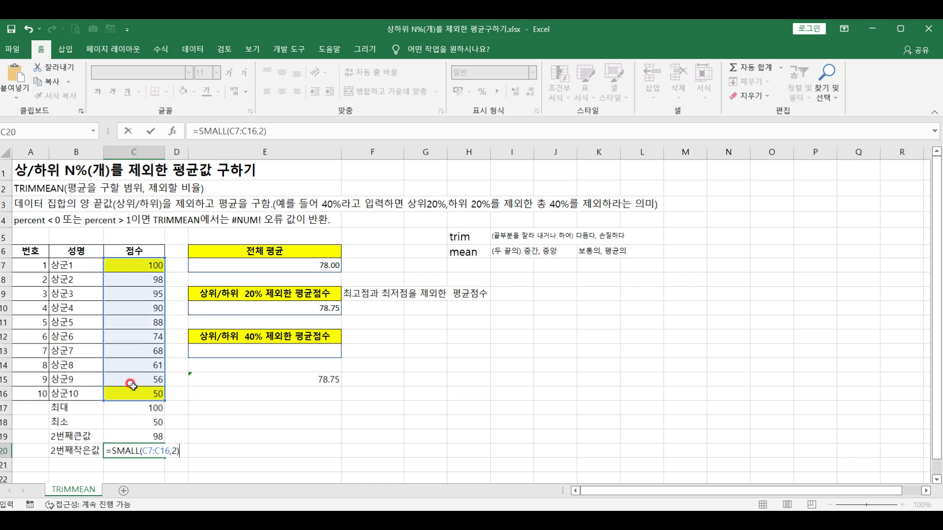
key(Return)
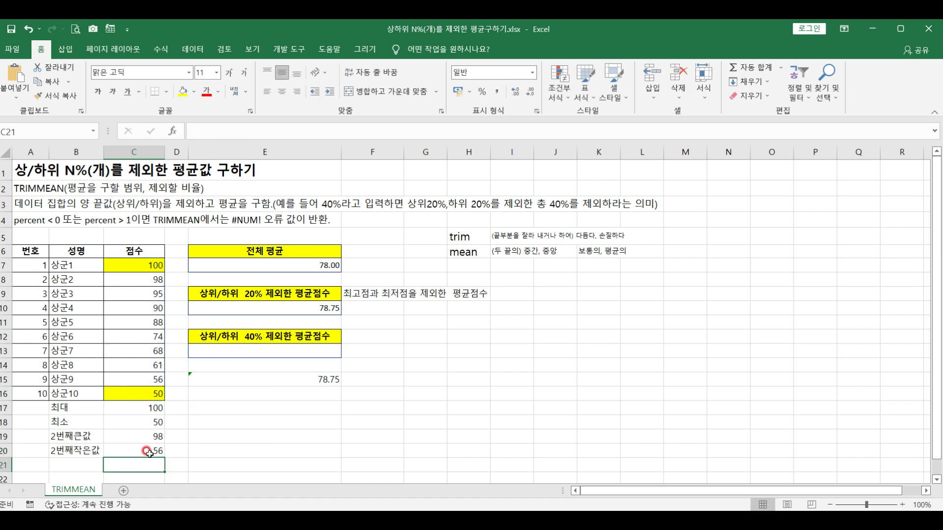
- Fill the second-highest and second-lowest score cells, C8 and C15, with yellow
click(140, 280)
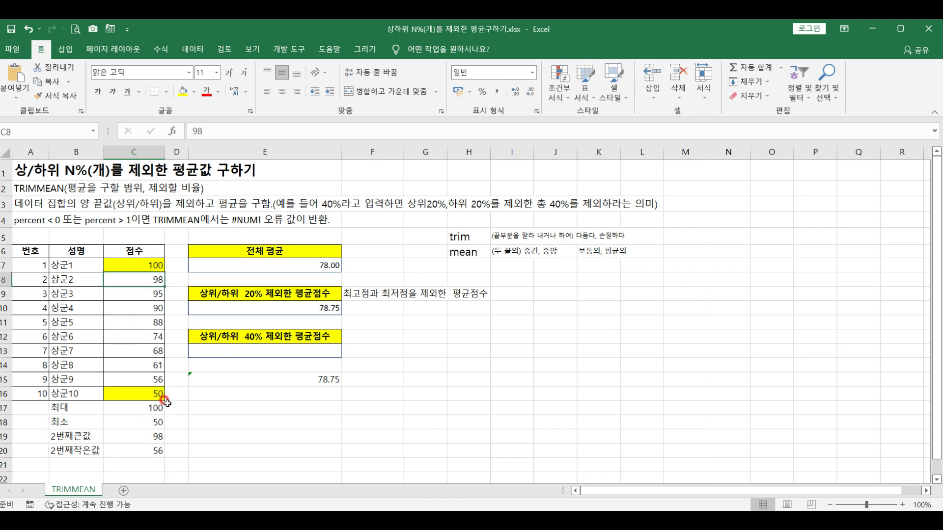
ctrl+click(143, 379)
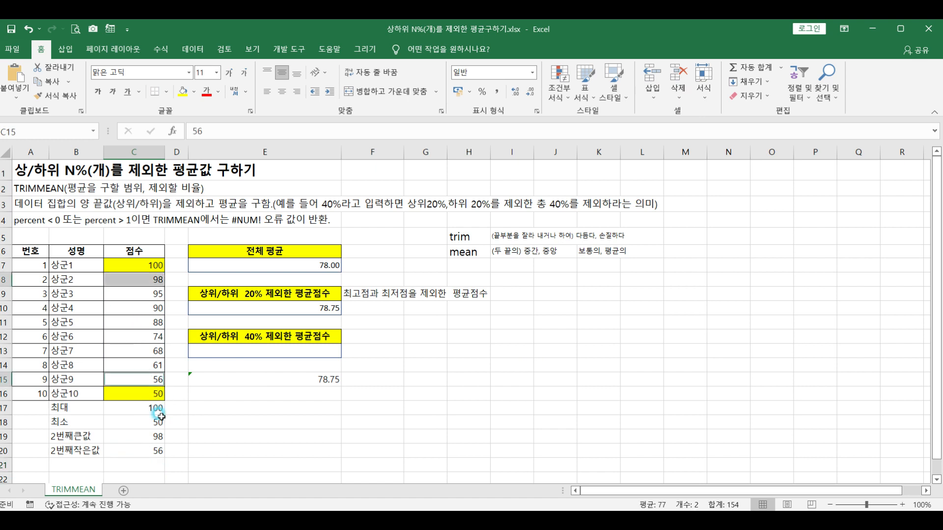
click(181, 92)
click(227, 407)
- Calculate the average of the unhighlighted scores in E16 with =AVERAGE(C9:C14) as a comparison value
drag(146, 296, 141, 366)
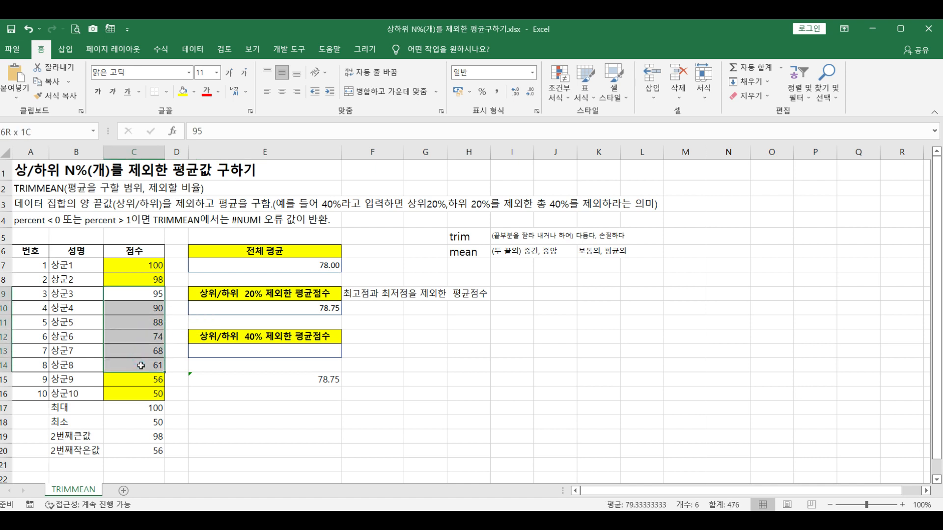
click(248, 393)
text(=av)
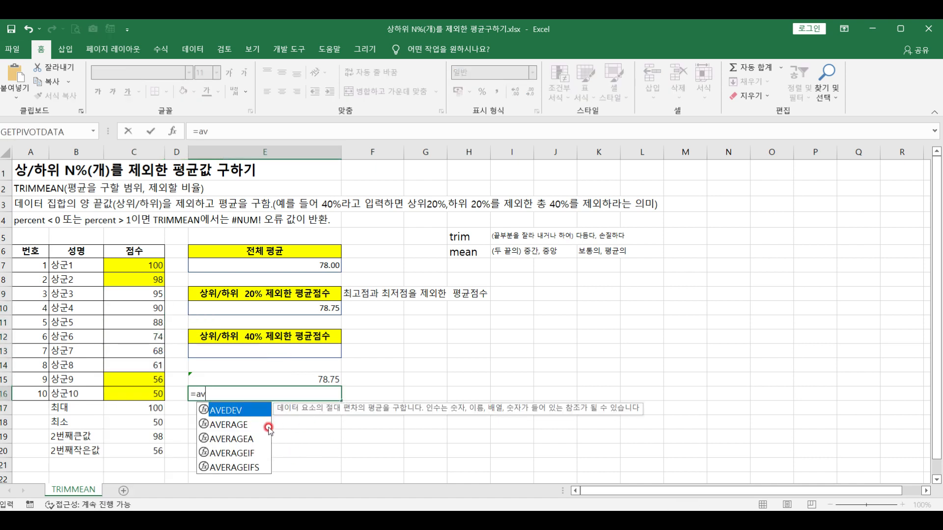
double_click(268, 426)
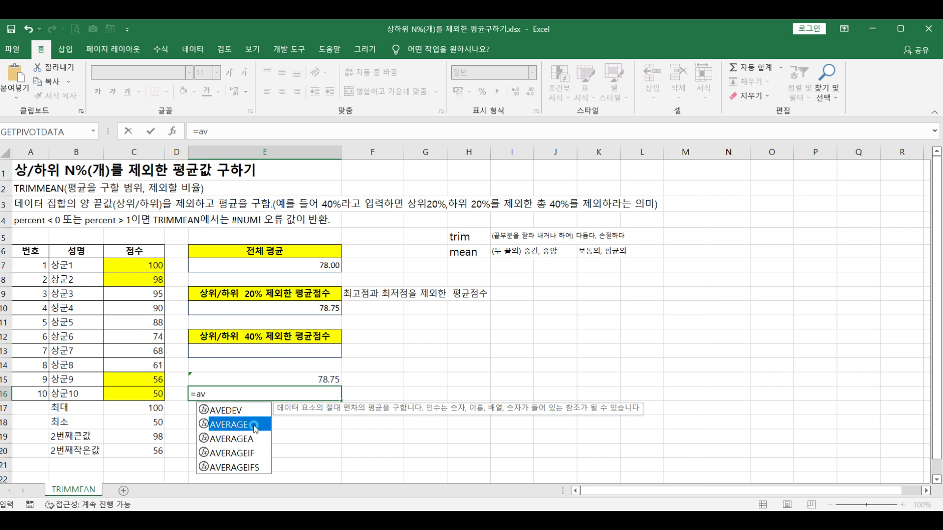
drag(148, 295, 150, 362)
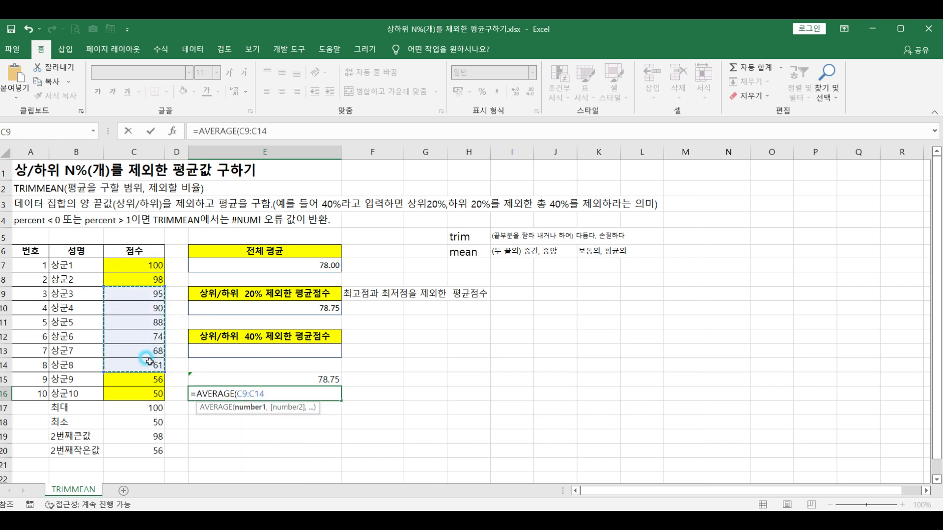
text())
key(Return)
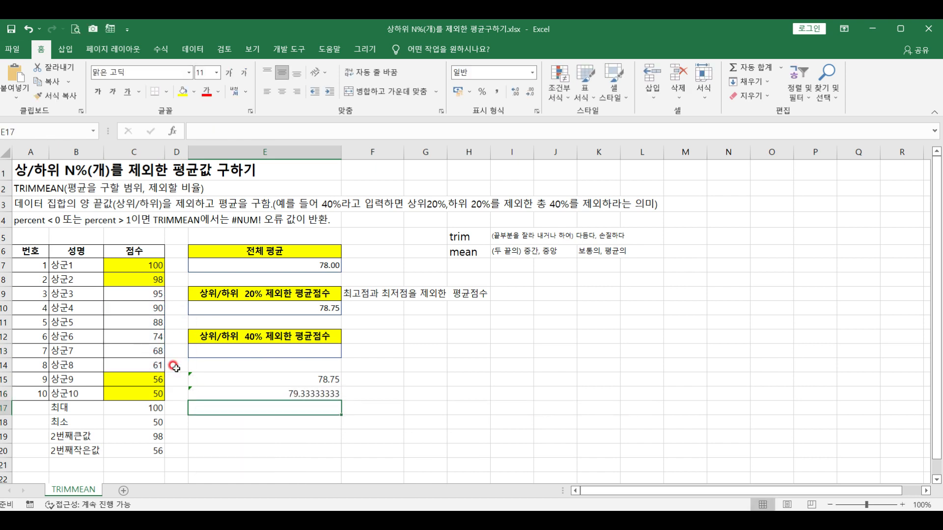
key(Up)
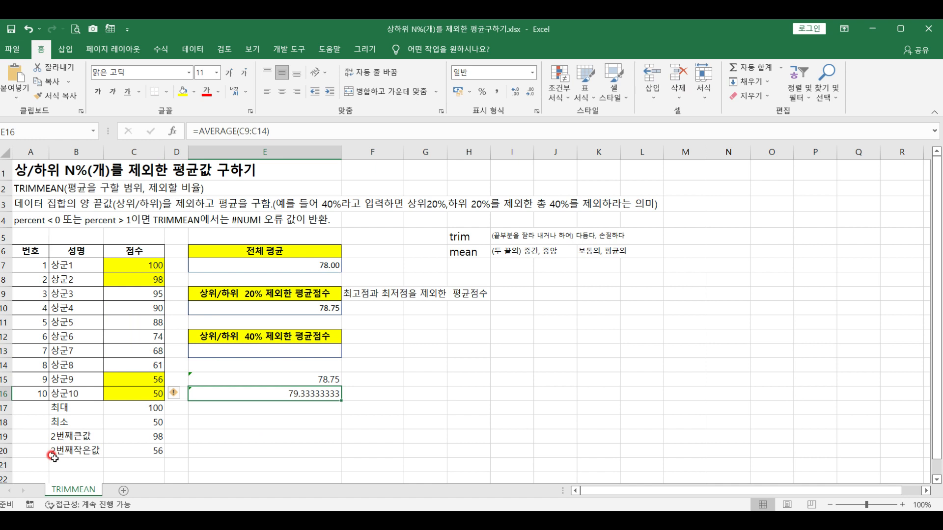
- Calculate the average score excluding the top and bottom 40% in E13 with =TRIMMEAN(C7:C16, 0.4)
click(274, 351)
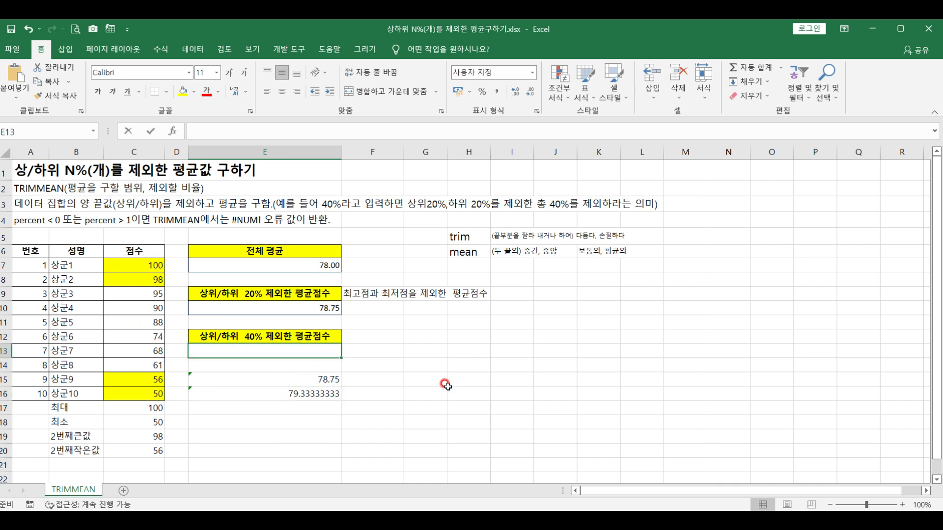
text(=trim)
double_click(236, 382)
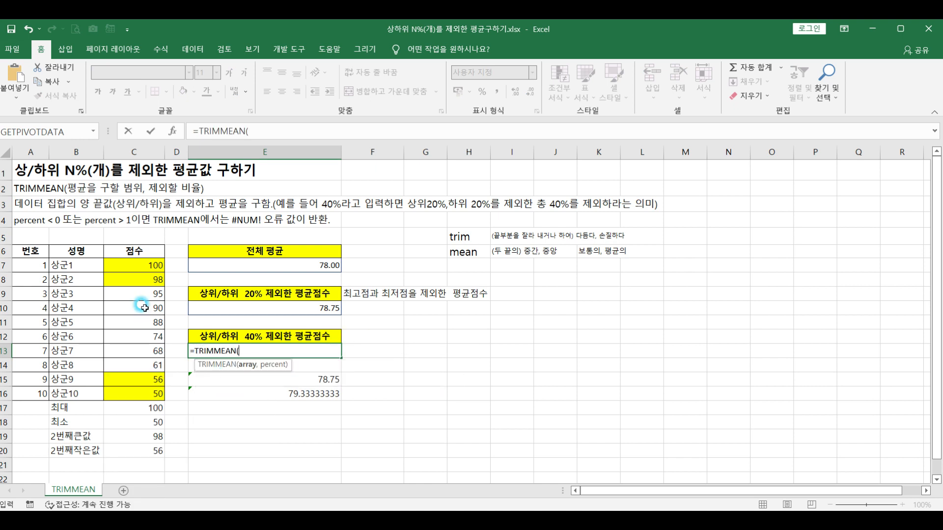
drag(140, 265, 139, 394)
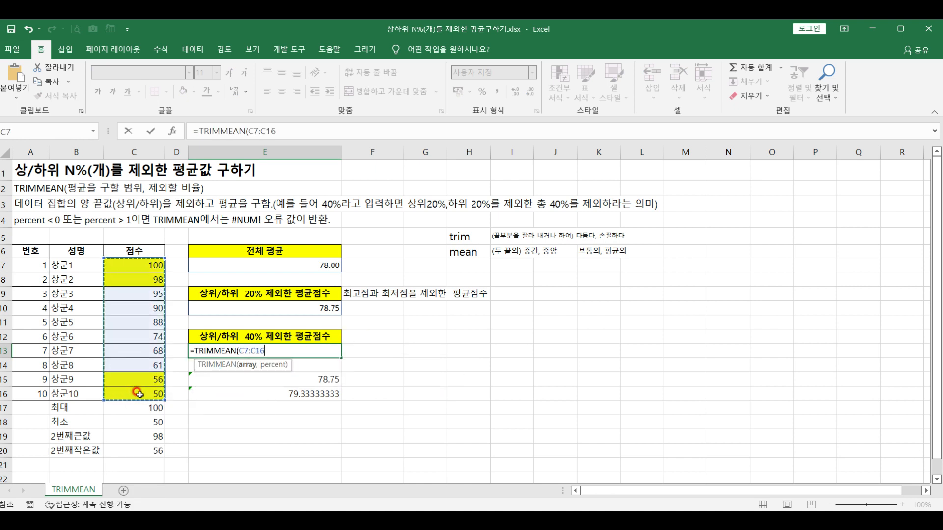
text(, 0.)
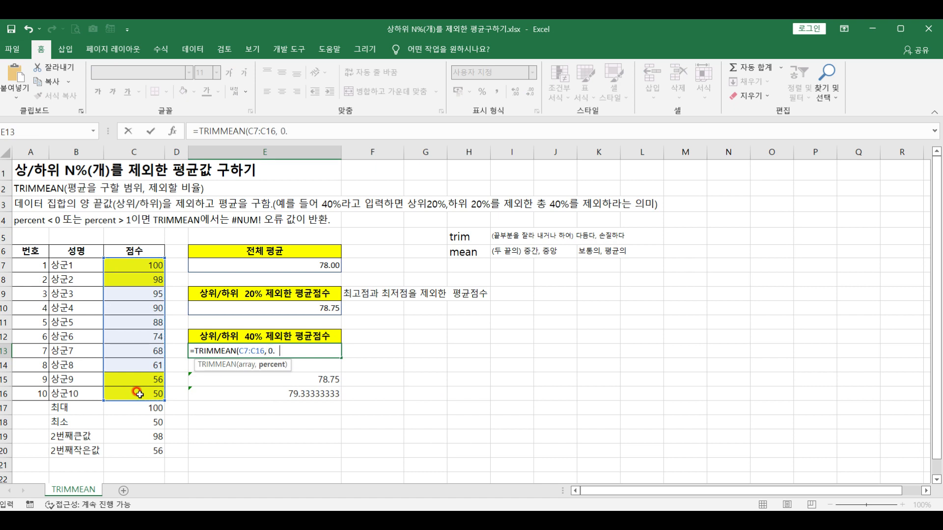
text(4))
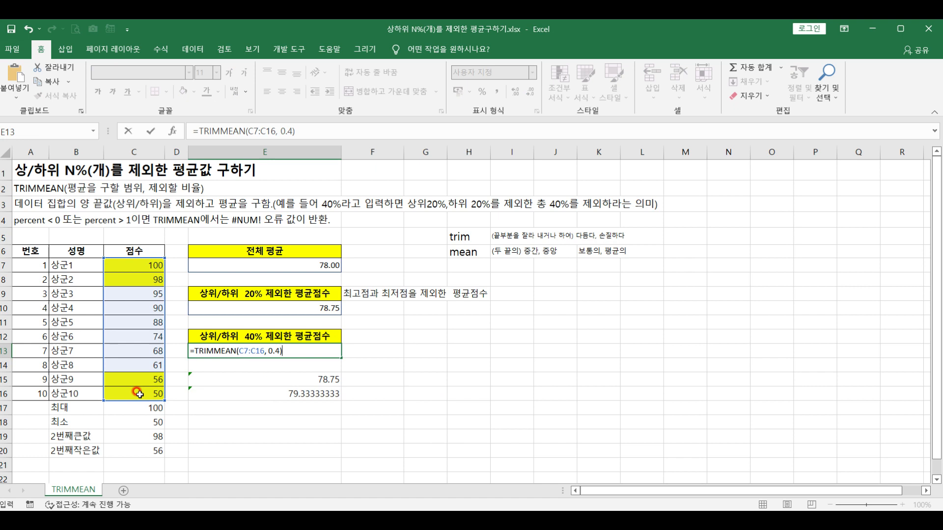
key(Return)
click(278, 351)
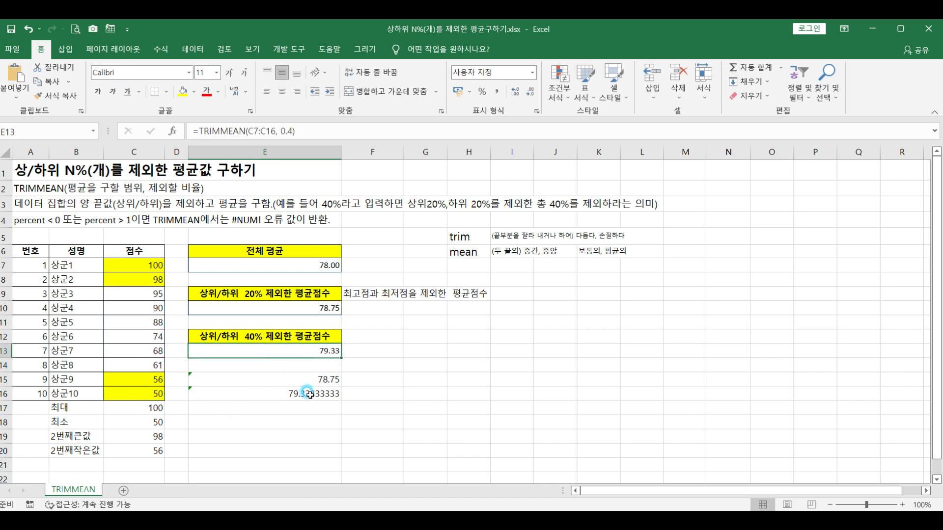
- Reduce the comparison average in E16 to two displayed decimal places
click(318, 382)
click(317, 394)
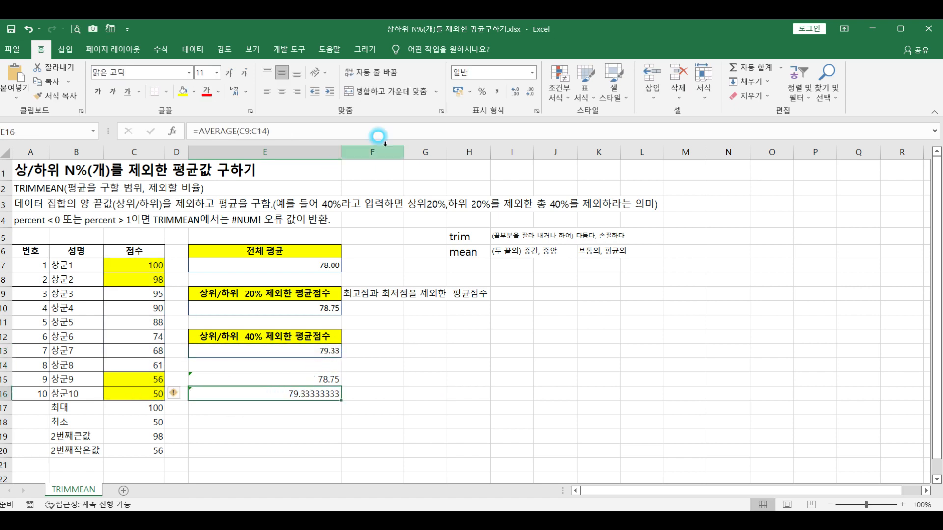
click(529, 93)
click(530, 93)
click(529, 93)
click(530, 93)
click(530, 94)
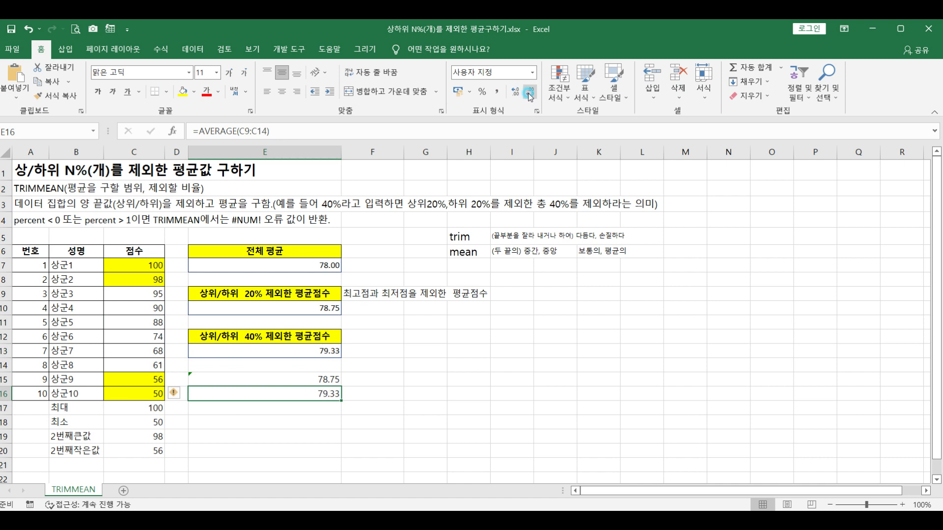
- Compare the TRIMMEAN result in E13 with the AVERAGE check value in E16
click(319, 350)
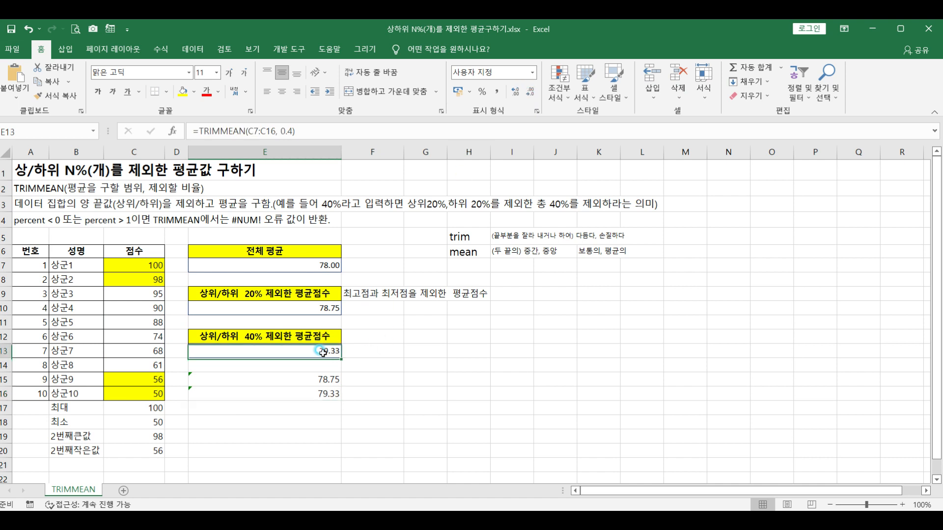
click(315, 393)
click(469, 294)
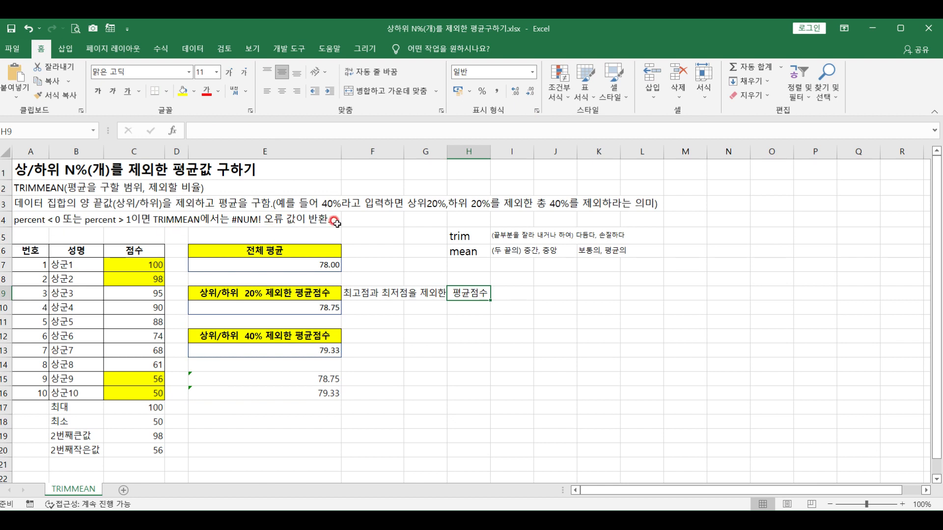
- Change the percent argument of the TRIMMEAN formula in E13 to -1, giving =TRIMMEAN(C7:C16, -1)
click(245, 352)
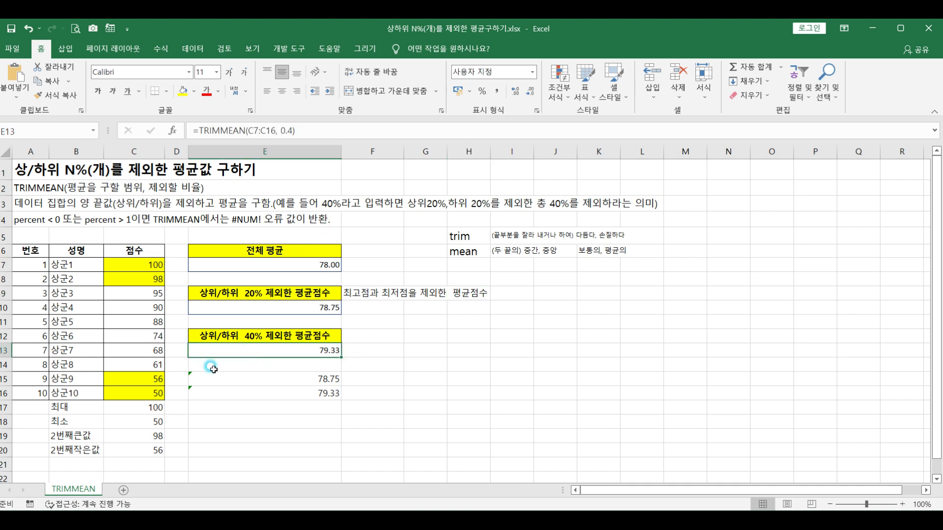
click(293, 131)
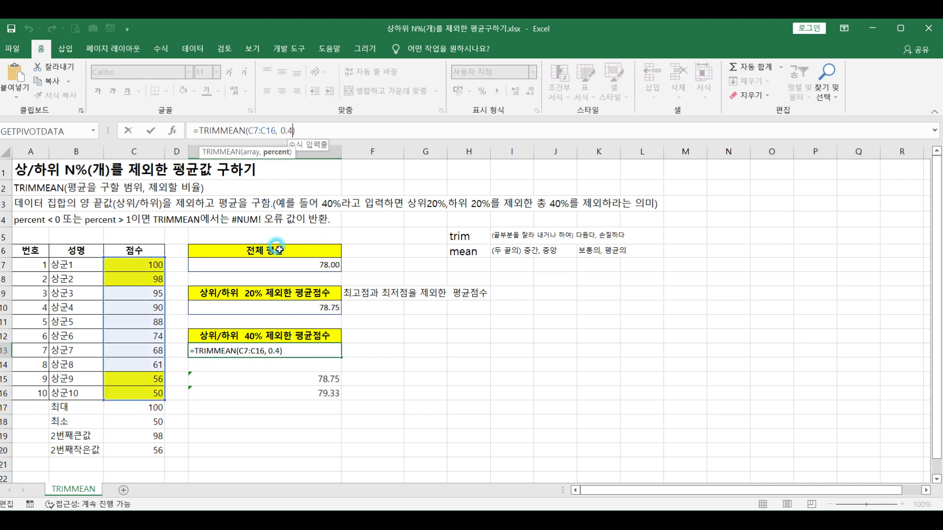
key(BackSpace)
key(BackSpace)
key(BackSpace)
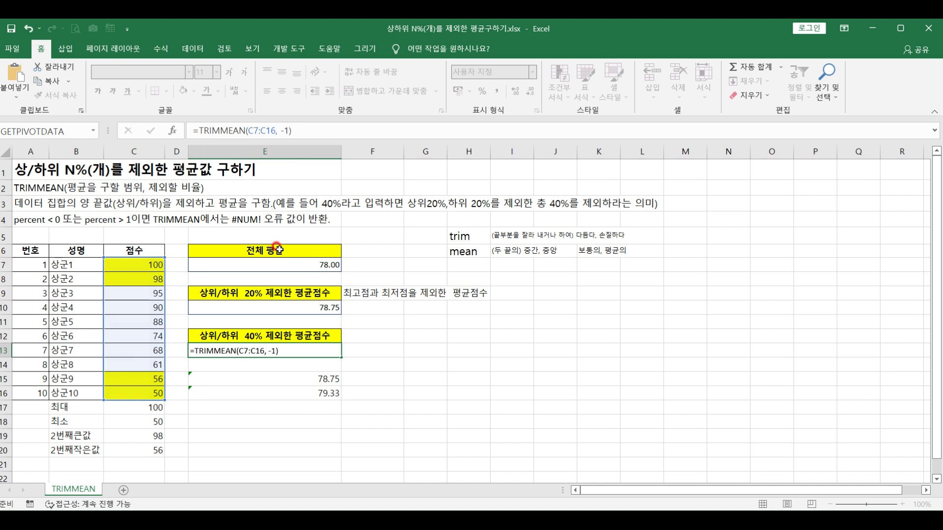
key(Return)
click(270, 350)
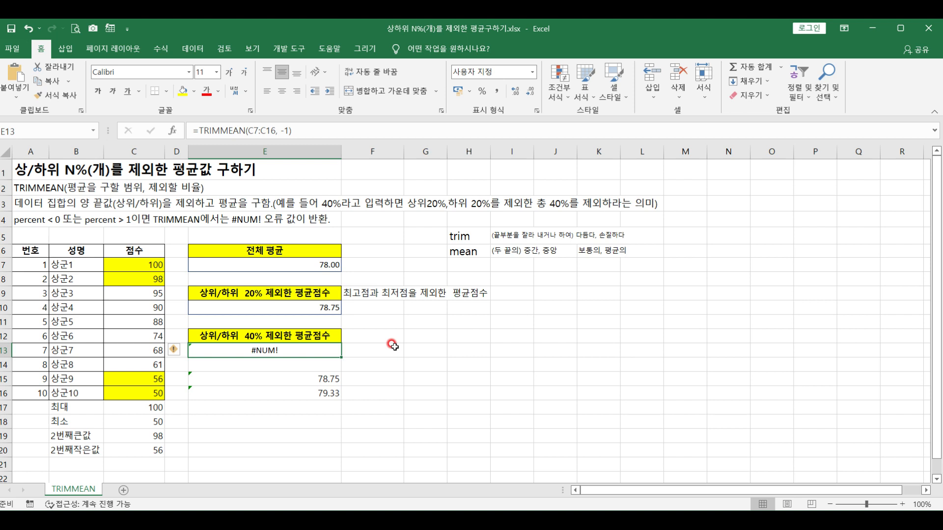
click(417, 335)
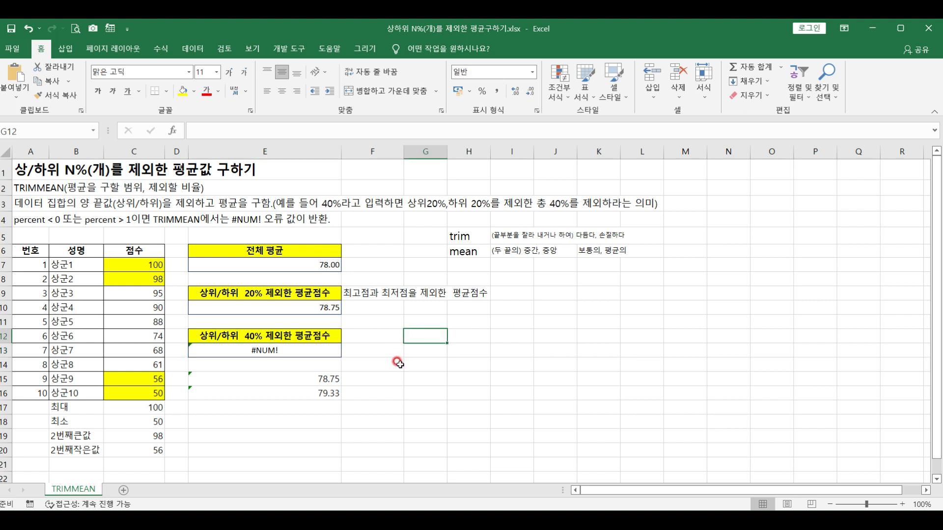
click(381, 335)
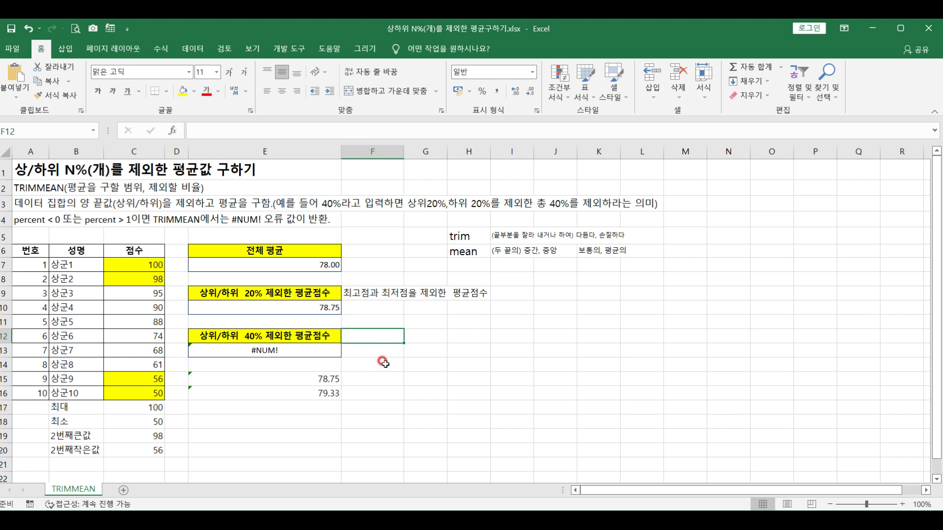
click(382, 351)
click(385, 336)
click(381, 351)
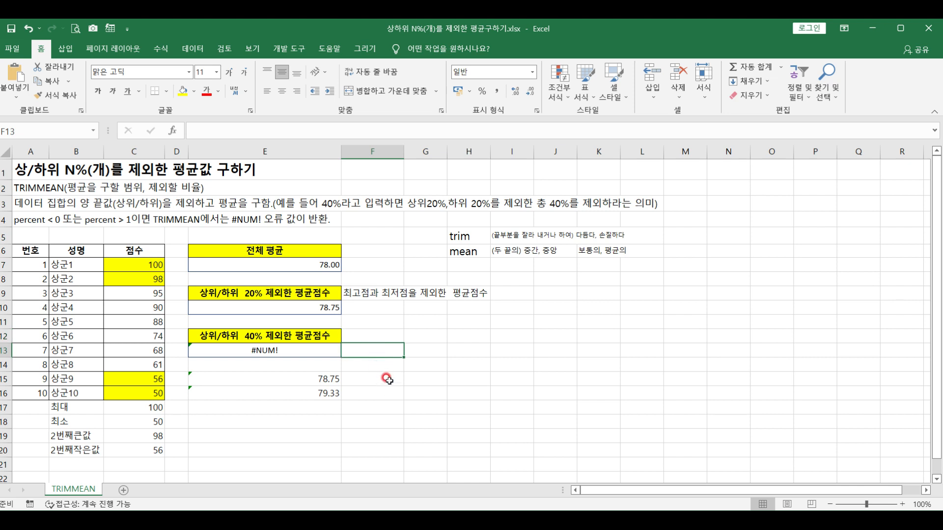
click(374, 336)
click(374, 322)
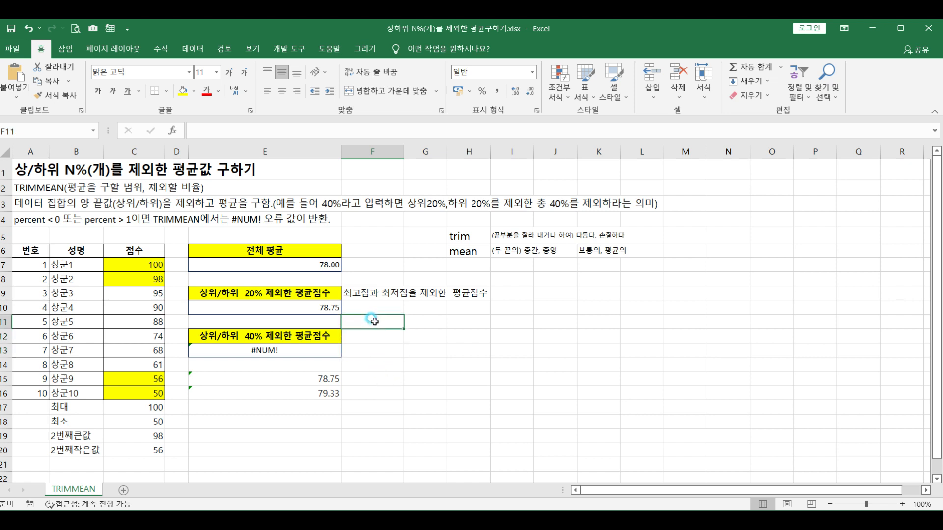